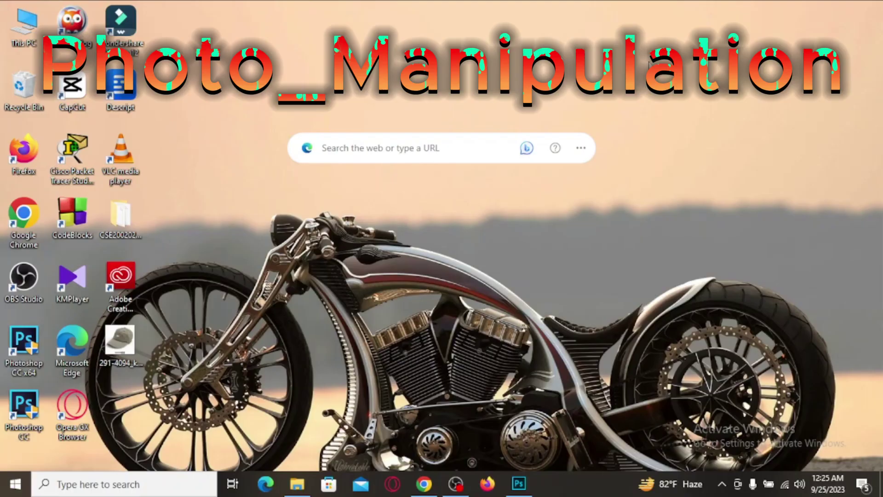
- Refresh the desktop, move the Photoshop CC shortcut to the top centre, and launch it
{"action": "right_click", "coordinate": [650, 53]}
{"action": "left_click", "coordinate": [570, 71]}
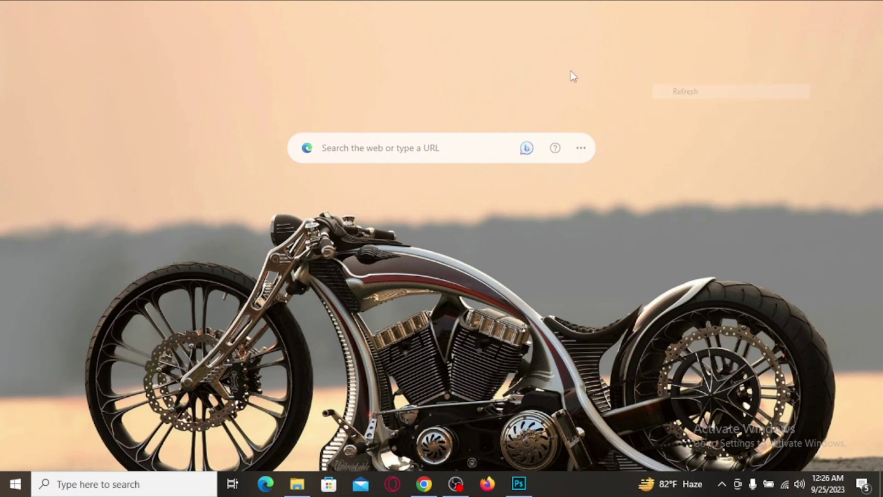
{"action": "right_click", "coordinate": [545, 37]}
{"action": "left_click", "coordinate": [579, 81]}
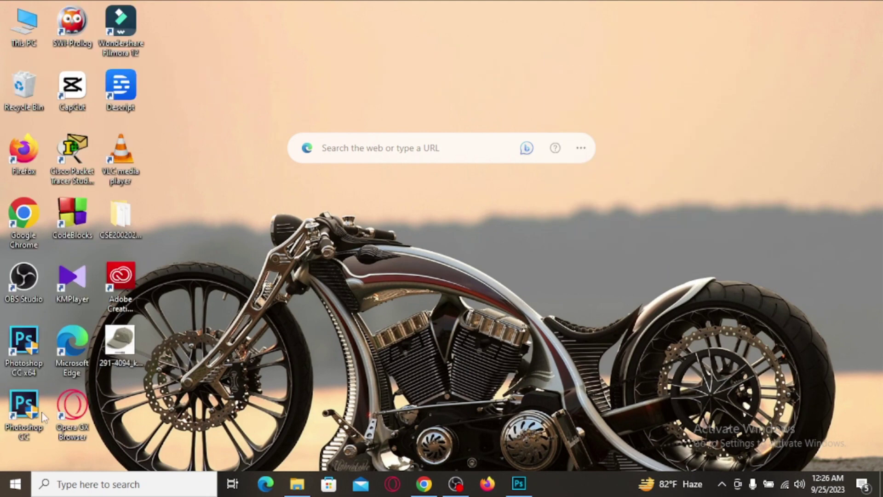
{"action": "mouse_move", "coordinate": [22, 407]}
{"action": "left_mouse_down"}
{"action": "mouse_move", "coordinate": [373, 94]}
{"action": "mouse_move", "coordinate": [464, 79]}
{"action": "left_mouse_up"}
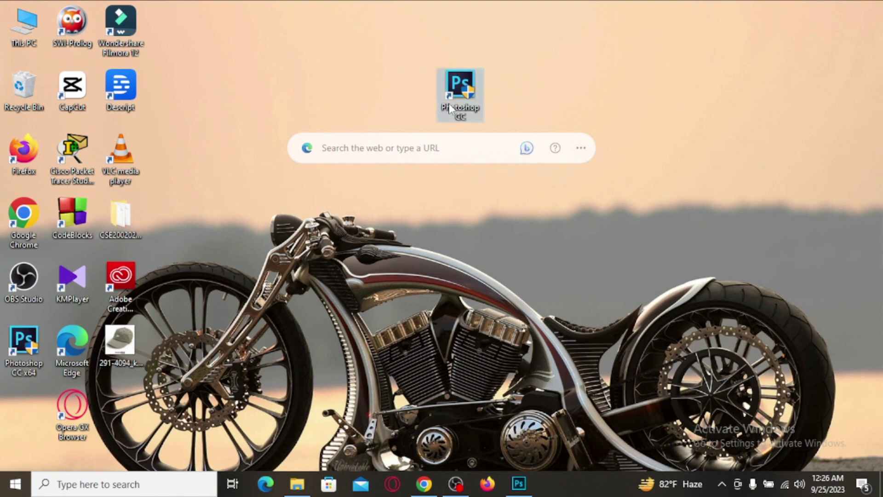
{"action": "double_click", "coordinate": [458, 88]}
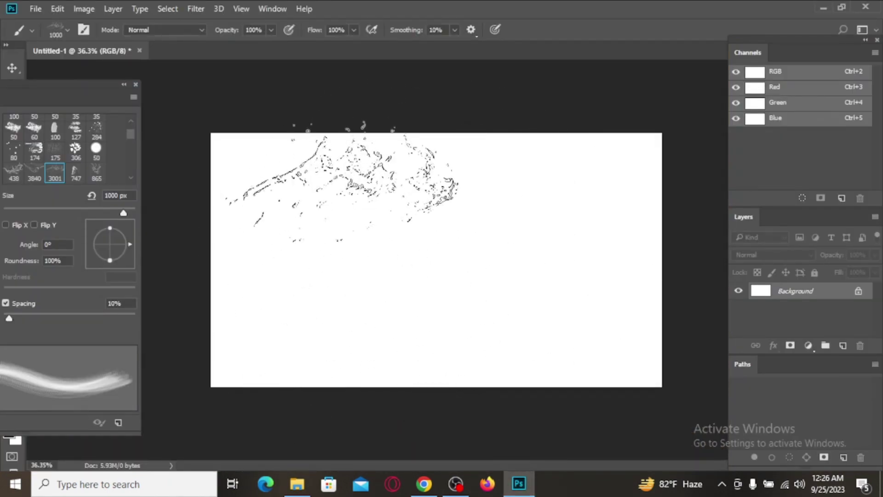
- Open the Fanta can JPG and orange-slice JPG together, then return to Untitled-1
{"action": "key", "text": "p"}
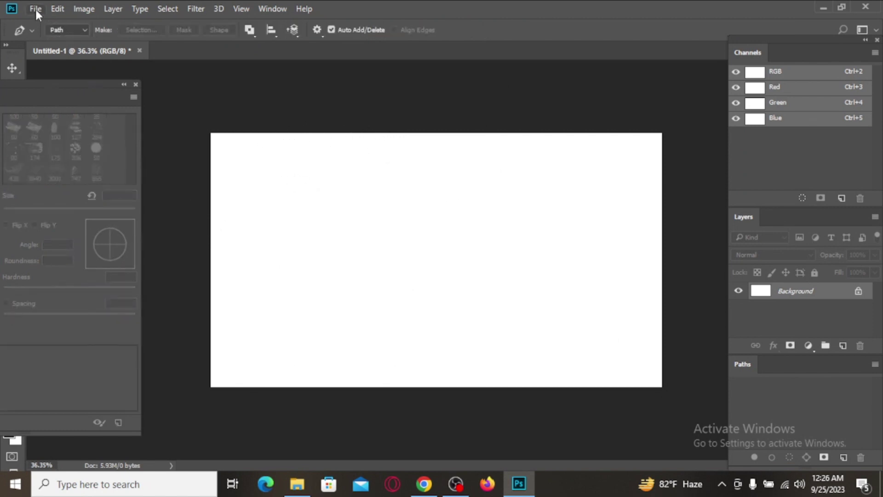
{"action": "left_click", "coordinate": [36, 9]}
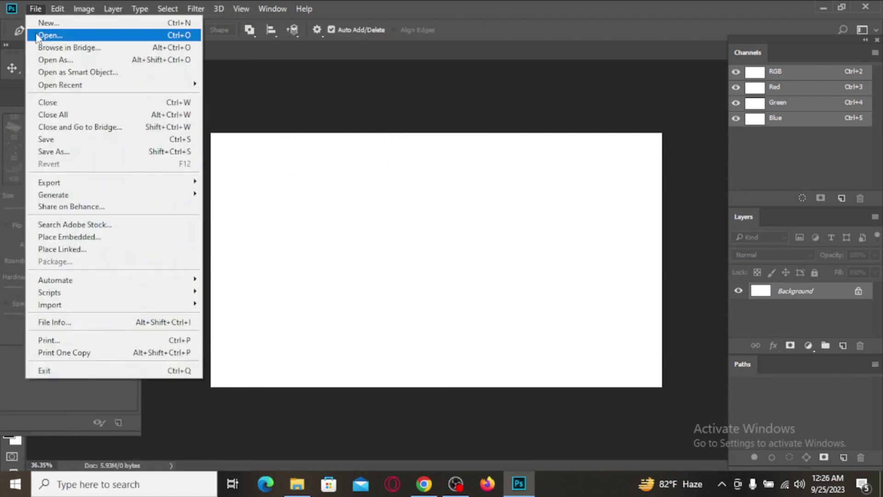
{"action": "left_click", "coordinate": [37, 36]}
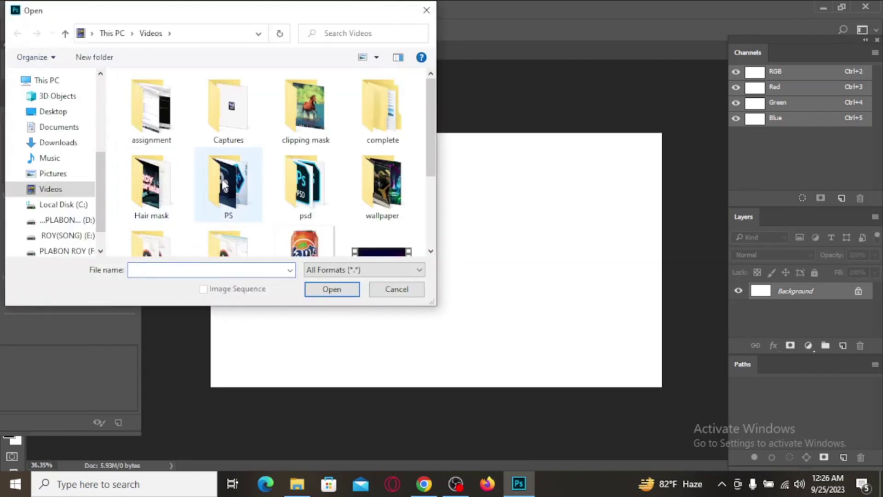
{"action": "scroll", "coordinate": [302, 136], "scroll_direction": "down", "scroll_amount": 3}
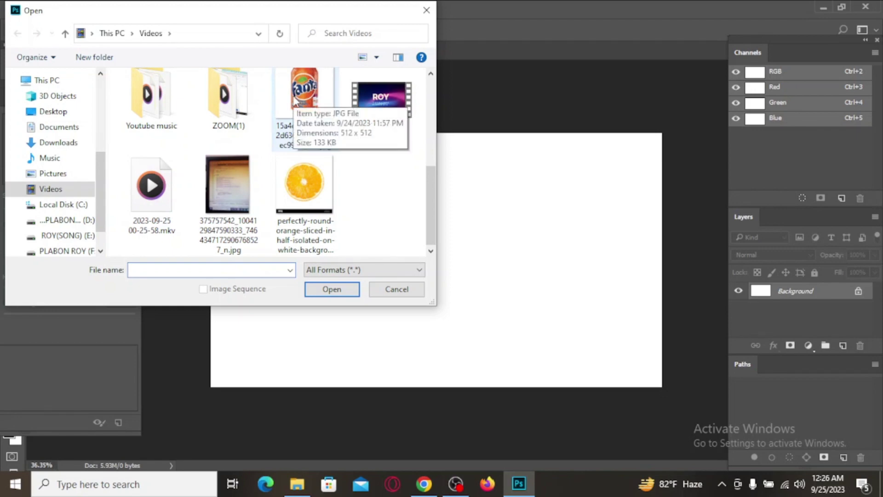
{"action": "left_click", "coordinate": [317, 118]}
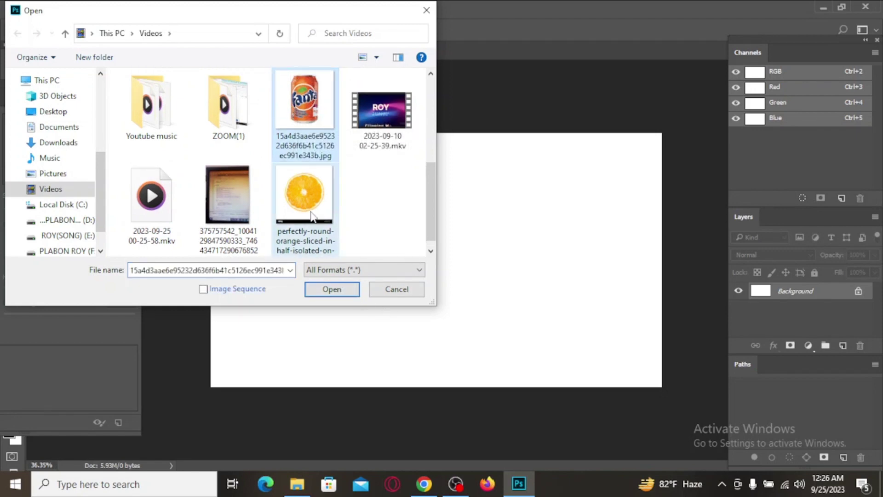
{"action": "left_click", "coordinate": [311, 212]}
{"action": "left_click", "coordinate": [332, 290]}
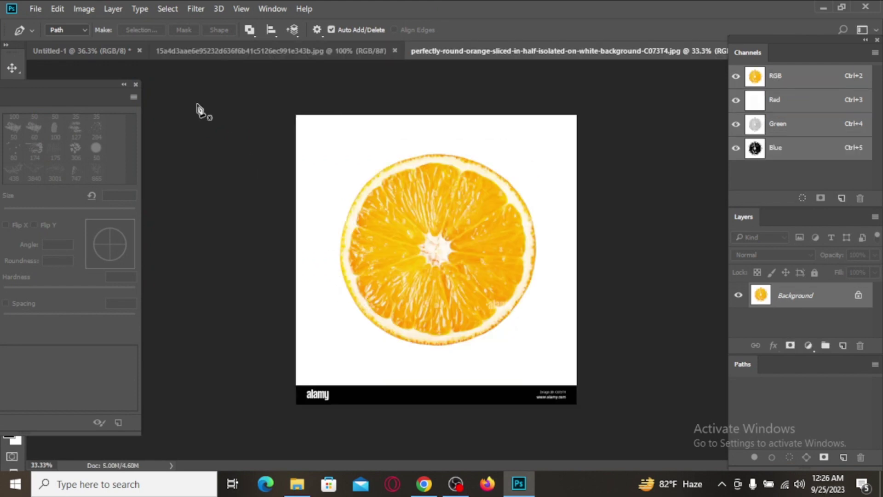
{"action": "left_click", "coordinate": [82, 50]}
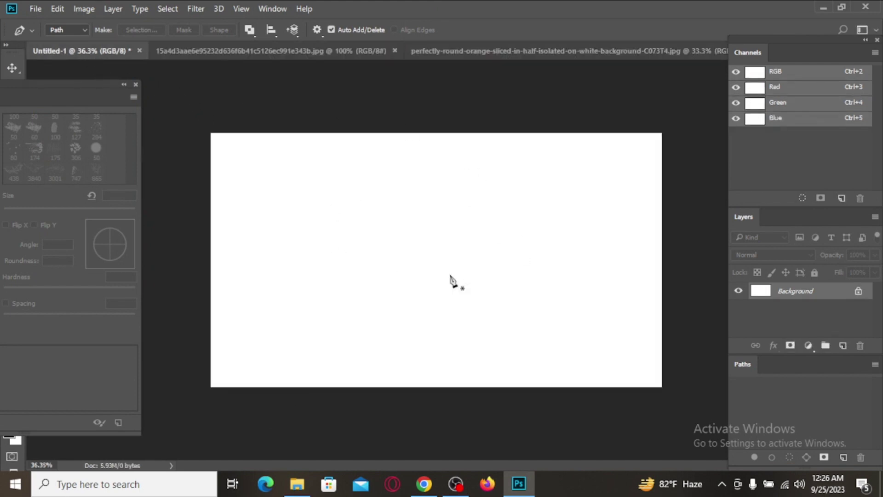
- Unlock Background as Layer 0 and set the gradient's left stop to light orange #ffab51
{"action": "double_click", "coordinate": [801, 293]}
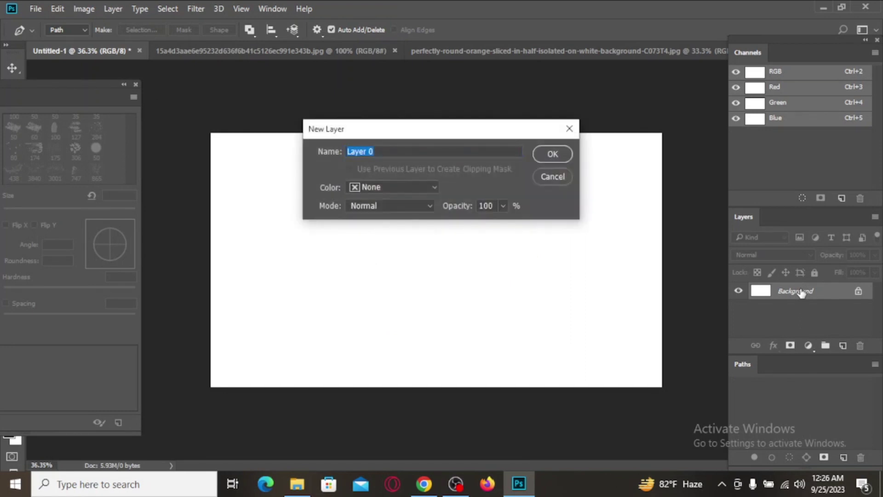
{"action": "key", "text": "Return"}
{"action": "key", "text": "g"}
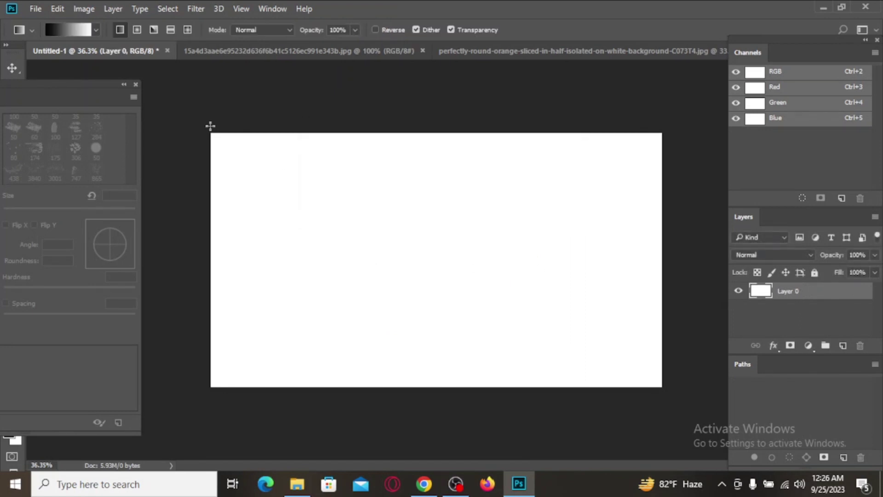
{"action": "left_click", "coordinate": [67, 32]}
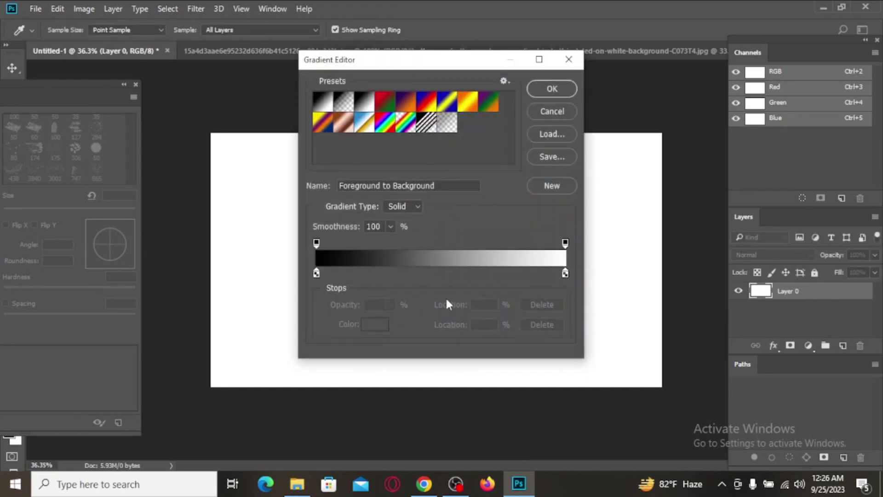
{"action": "left_click", "coordinate": [316, 273]}
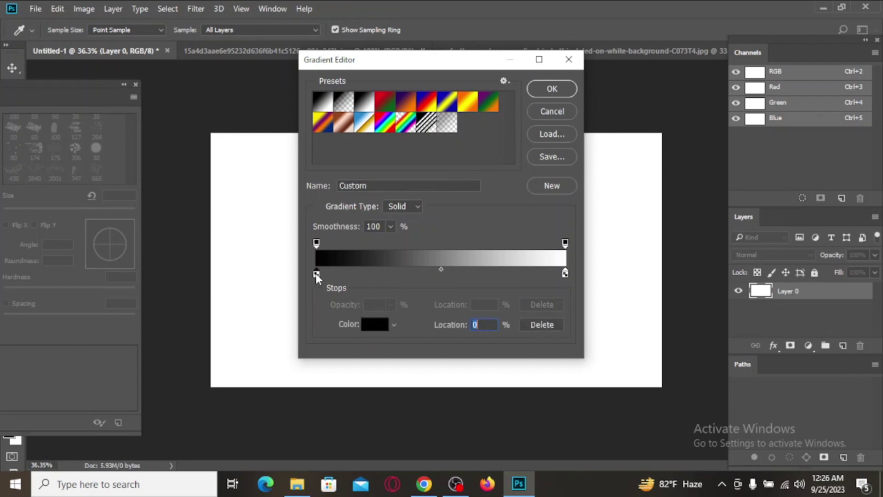
{"action": "left_click", "coordinate": [375, 324]}
{"action": "left_click", "coordinate": [453, 251]}
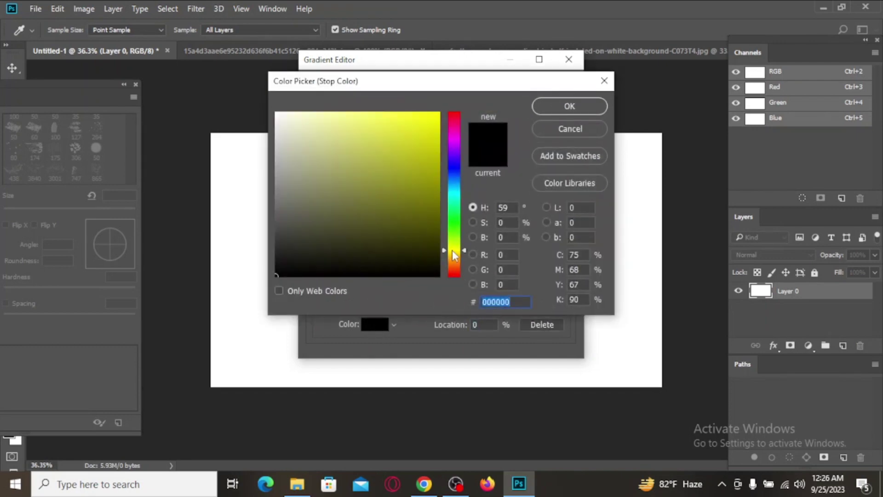
{"action": "left_click_drag", "start_coordinate": [455, 257], "coordinate": [455, 269]}
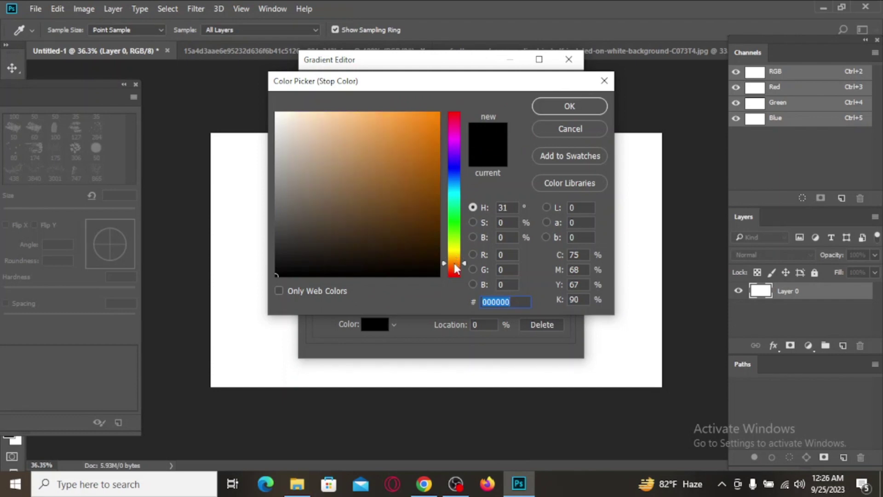
{"action": "left_click", "coordinate": [387, 112]}
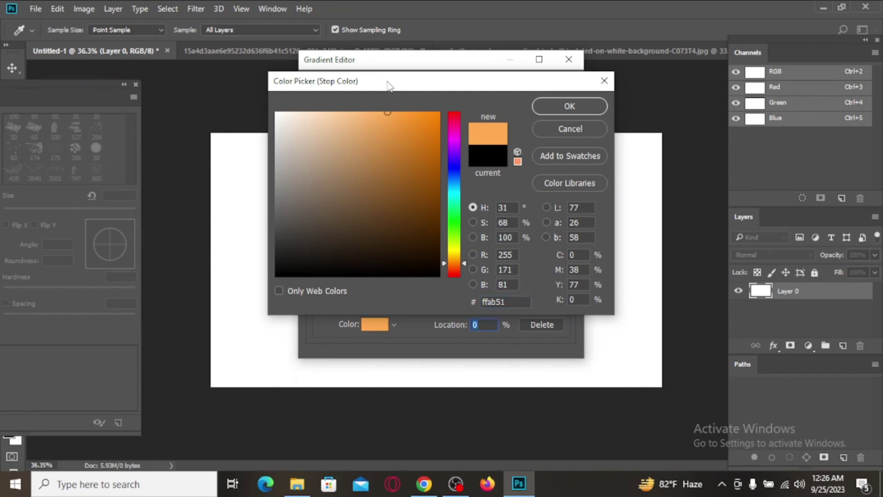
{"action": "key", "text": "Return"}
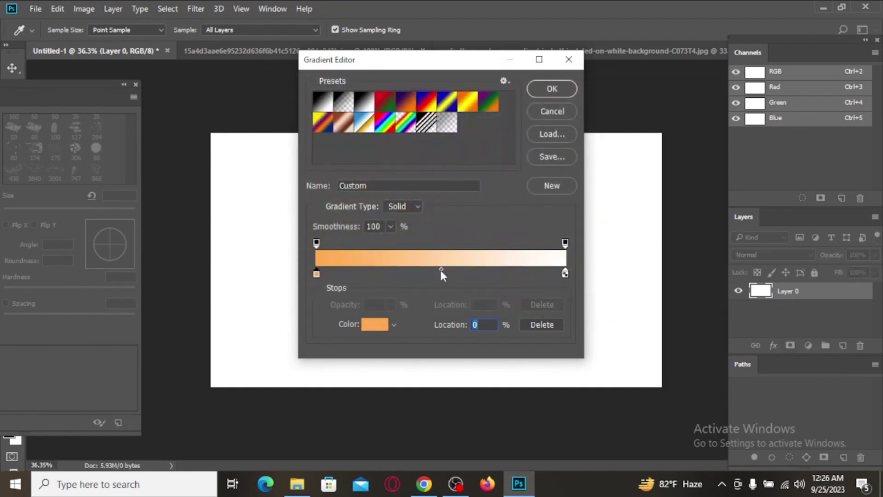
- Shift the midpoint toward white and fill the canvas with a radial gradient from its centre
{"action": "left_click_drag", "start_coordinate": [441, 270], "coordinate": [486, 271]}
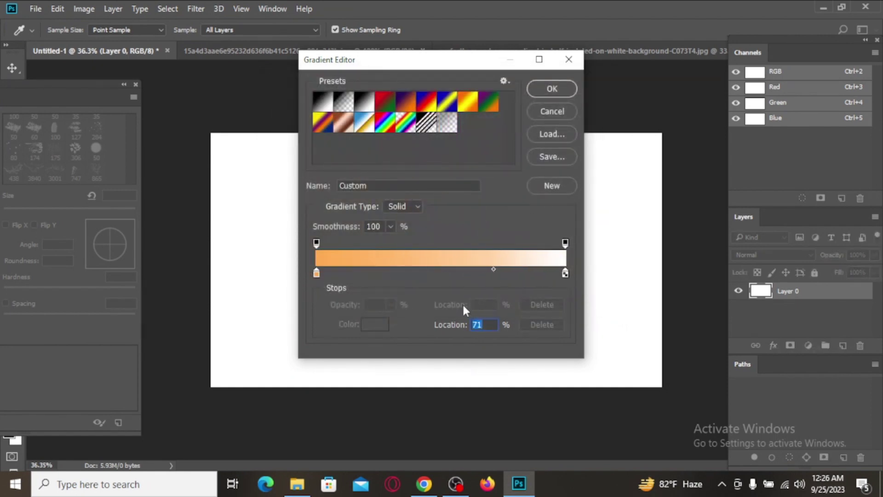
{"action": "key", "text": "Return"}
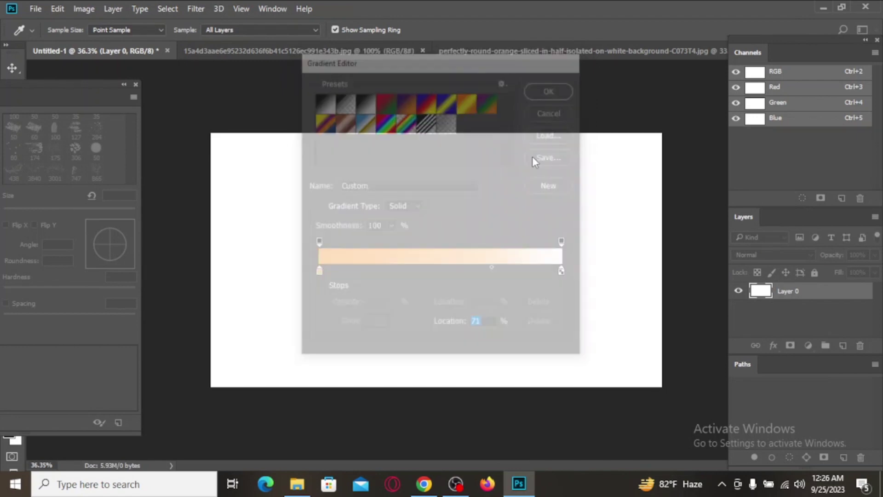
{"action": "scroll", "coordinate": [454, 264], "scroll_direction": "down", "scroll_amount": 2}
{"action": "mouse_move", "coordinate": [437, 263]}
{"action": "left_mouse_down"}
{"action": "mouse_move", "coordinate": [684, 272]}
{"action": "mouse_move", "coordinate": [699, 257]}
{"action": "left_mouse_up"}
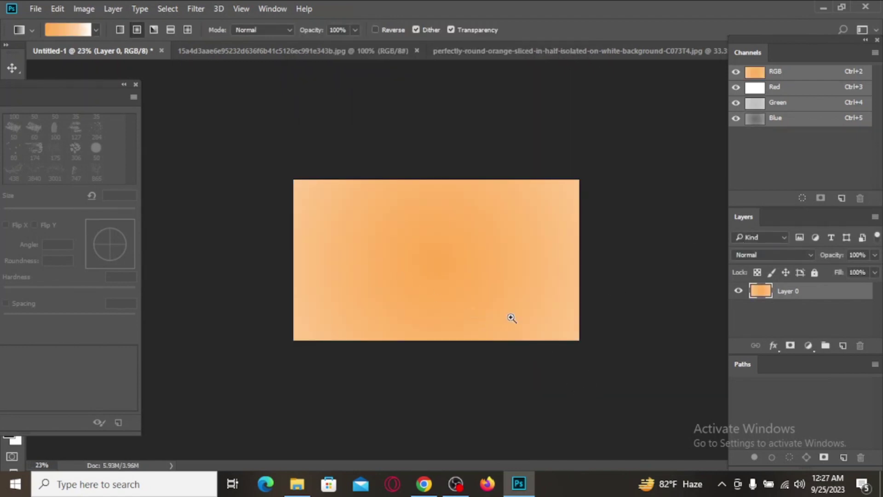
{"action": "mouse_move", "coordinate": [511, 317]}
{"action": "left_mouse_down"}
{"action": "mouse_move", "coordinate": [556, 307]}
{"action": "mouse_move", "coordinate": [504, 329]}
{"action": "left_mouse_up"}
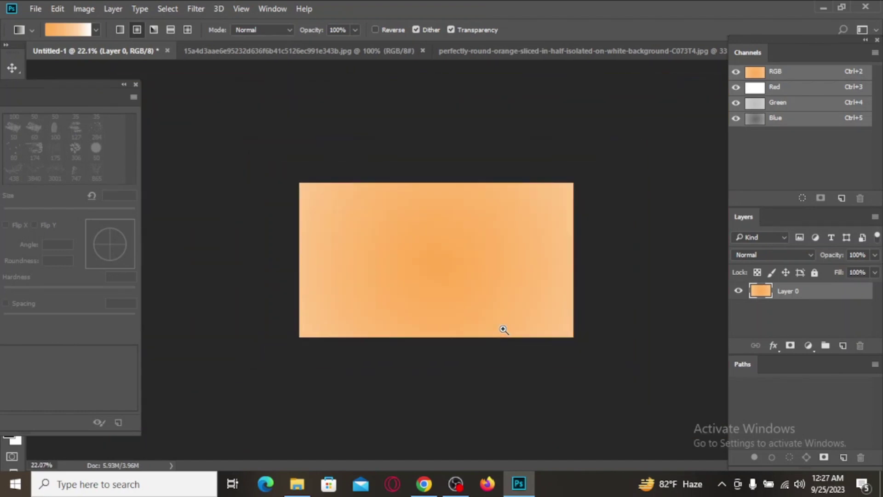
{"action": "mouse_move", "coordinate": [455, 301]}
{"action": "left_mouse_down"}
{"action": "mouse_move", "coordinate": [499, 299]}
{"action": "mouse_move", "coordinate": [486, 303]}
{"action": "left_mouse_up"}
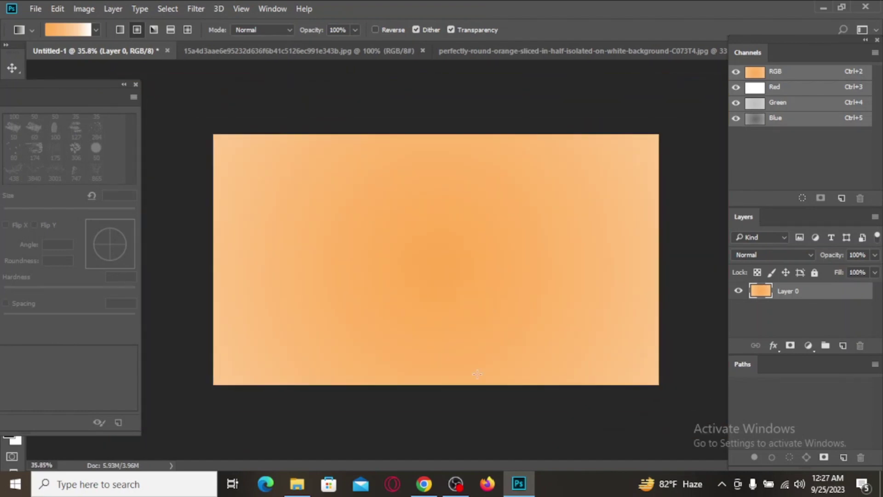
- On the Fanta can image, check Path 1 and load it as a selection
{"action": "left_click", "coordinate": [248, 50]}
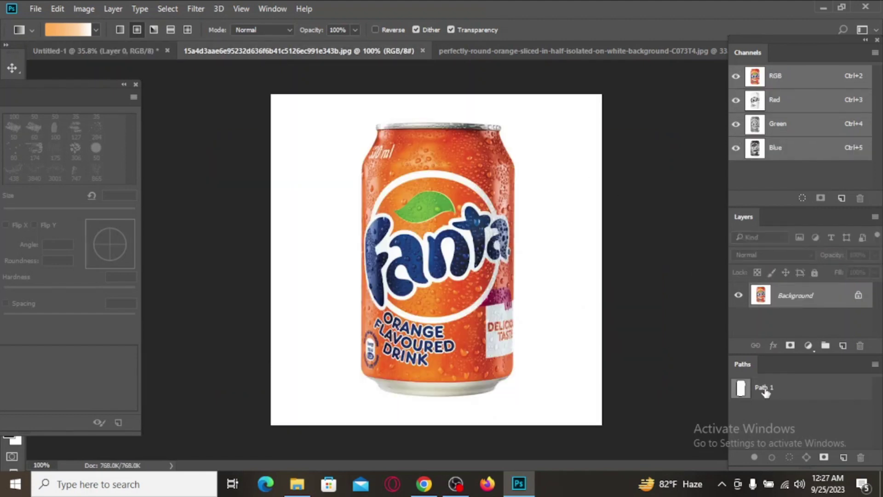
{"action": "left_click", "coordinate": [774, 391]}
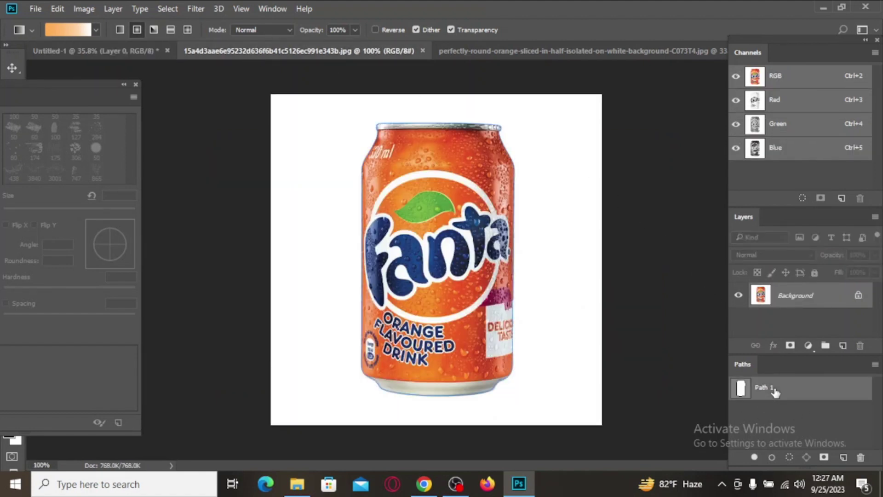
{"action": "key", "text": "p"}
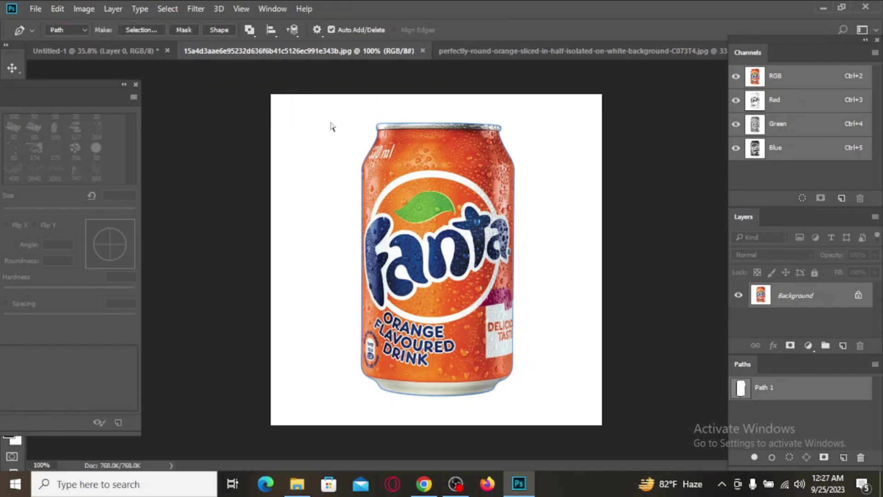
{"action": "left_click_drag", "start_coordinate": [313, 103], "coordinate": [603, 435]}
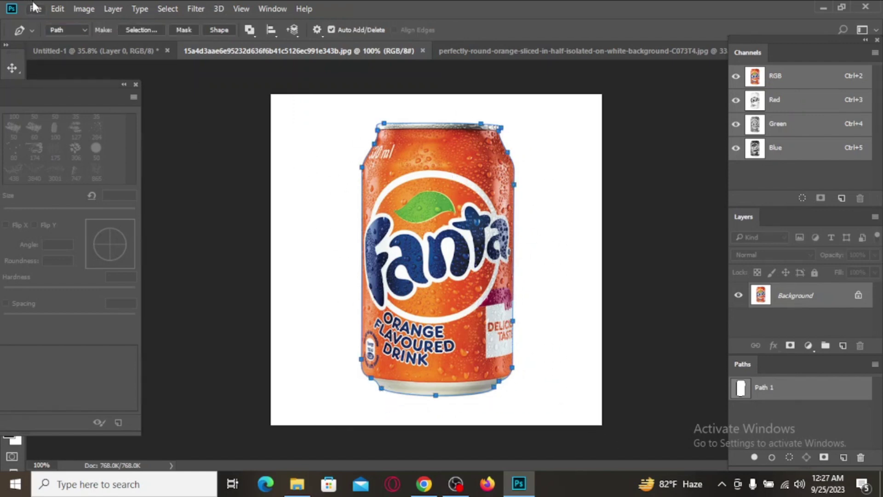
{"action": "left_click_drag", "start_coordinate": [51, 82], "coordinate": [176, 73]}
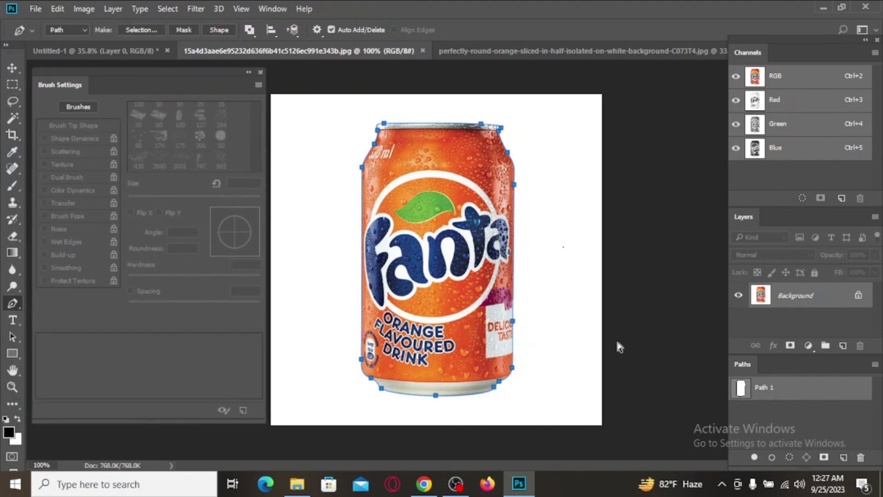
{"action": "left_click", "coordinate": [524, 262], "text": "ctrl"}
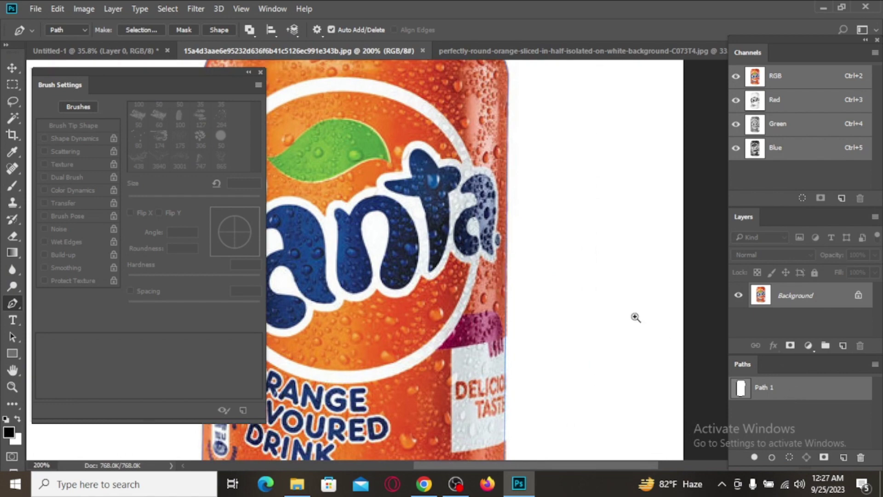
{"action": "key", "text": "ctrl+0"}
{"action": "key", "text": "ctrl+Return"}
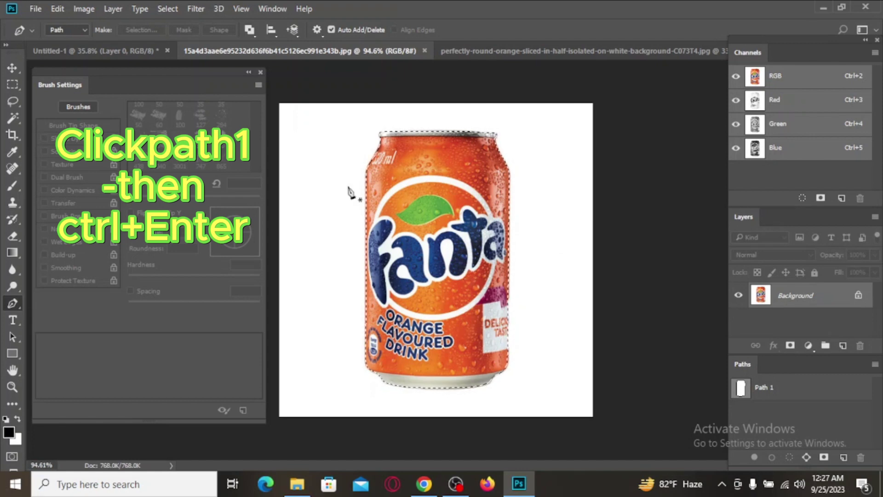
{"action": "left_click", "coordinate": [106, 50]}
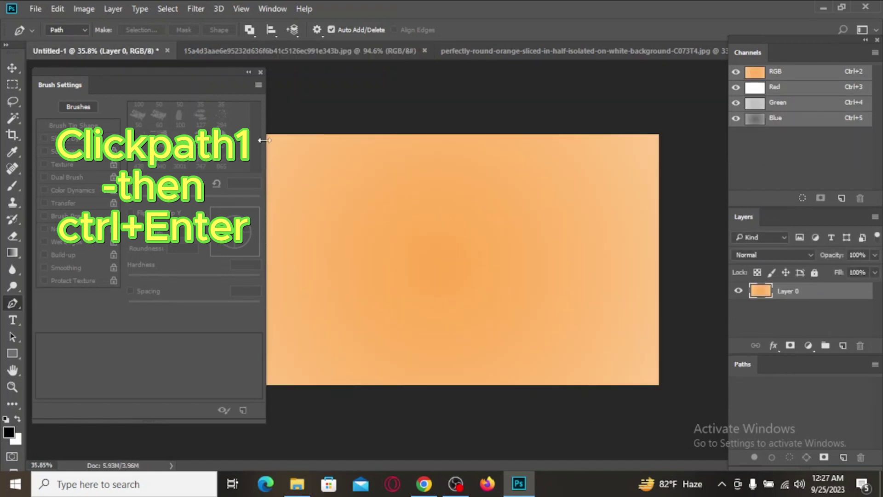
- Paste the can onto the gradient as Layer 1 and enlarge it to about 231%
{"action": "left_click_drag", "start_coordinate": [191, 70], "coordinate": [47, 90]}
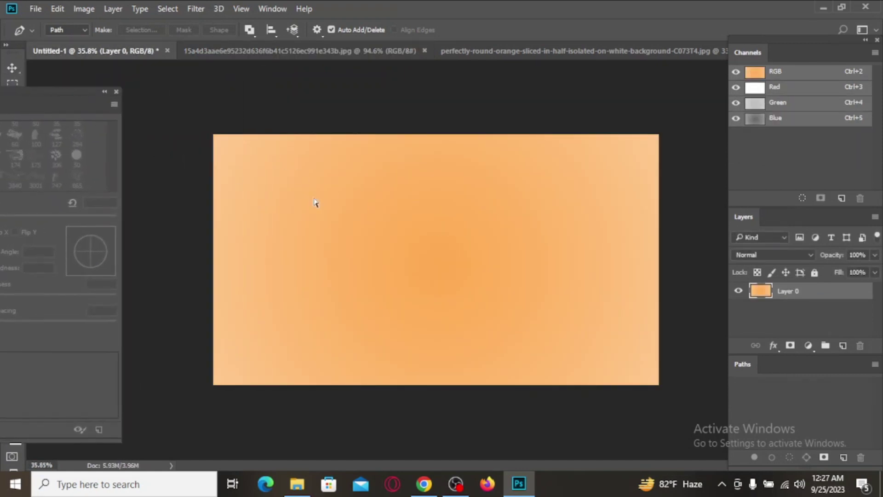
{"action": "mouse_move", "coordinate": [404, 246]}
{"action": "left_mouse_down"}
{"action": "mouse_move", "coordinate": [507, 266]}
{"action": "mouse_move", "coordinate": [475, 276]}
{"action": "left_mouse_up"}
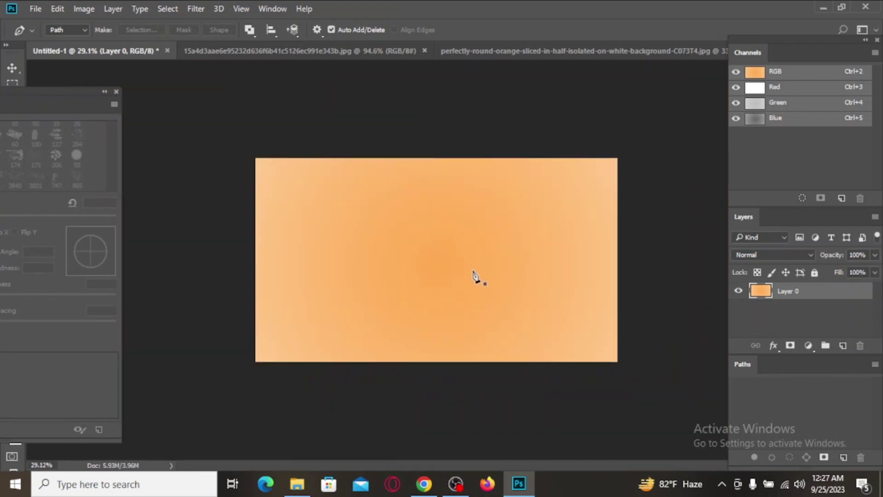
{"action": "key", "text": "ctrl+v"}
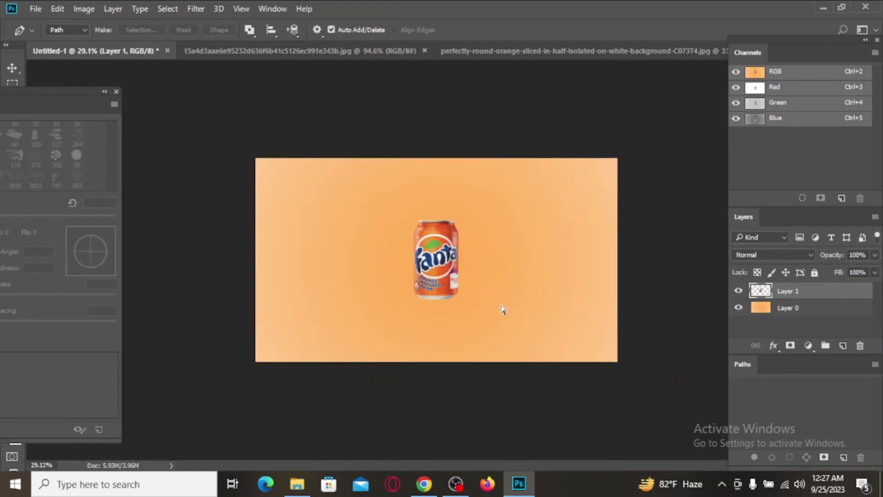
{"action": "key", "text": "ctrl+t"}
{"action": "key", "text": "ctrl+plus"}
{"action": "key", "text": "ctrl+plus"}
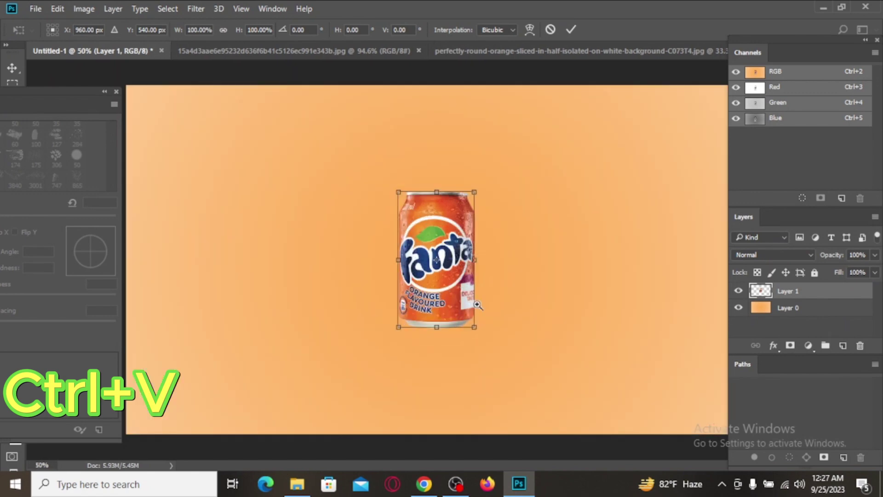
{"action": "left_click_drag", "start_coordinate": [471, 329], "coordinate": [581, 385]}
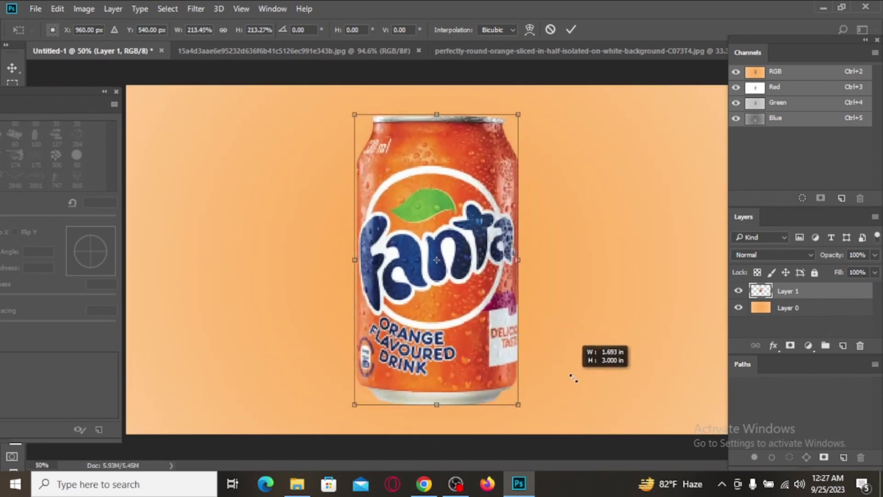
{"action": "scroll", "coordinate": [580, 385], "scroll_direction": "down", "scroll_amount": 2}
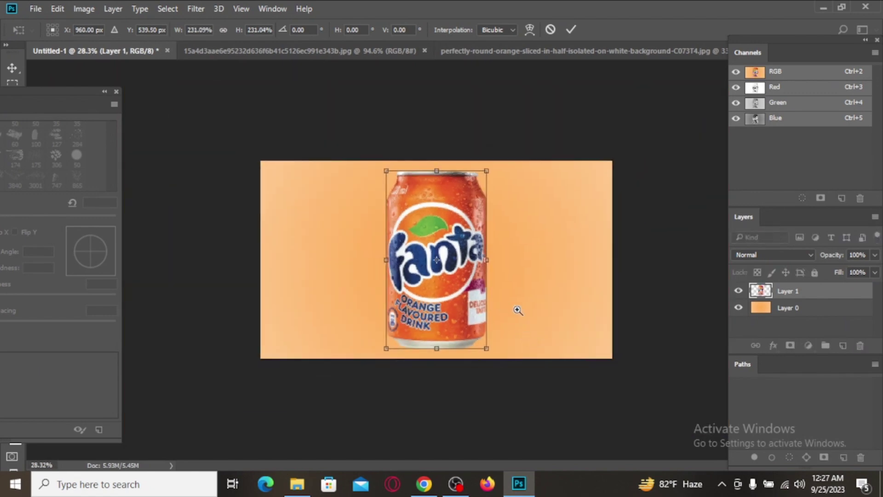
{"action": "scroll", "coordinate": [518, 310], "scroll_direction": "up", "scroll_amount": 2}
{"action": "key", "text": "Return"}
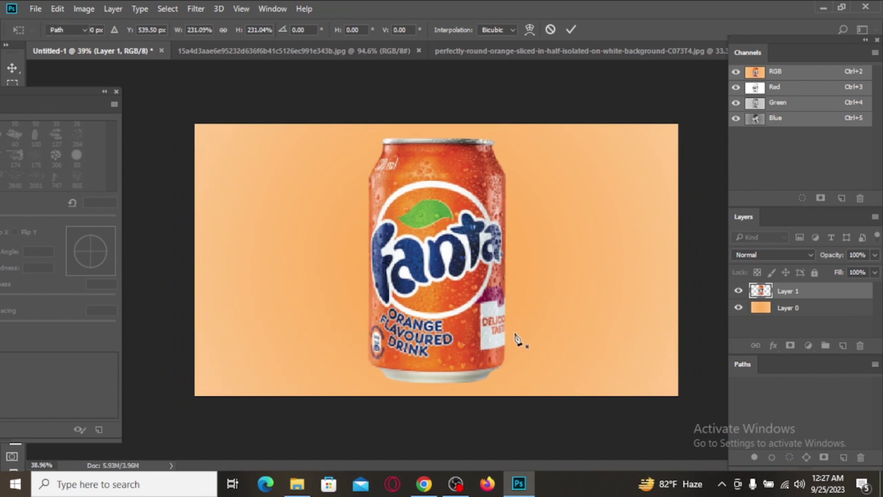
{"action": "key", "text": "p"}
- Shrink the can to about 81% so it sits centred on the gradient
{"action": "scroll", "coordinate": [460, 216], "scroll_direction": "up", "scroll_amount": 2}
{"action": "scroll", "coordinate": [502, 265], "scroll_direction": "down", "scroll_amount": 2}
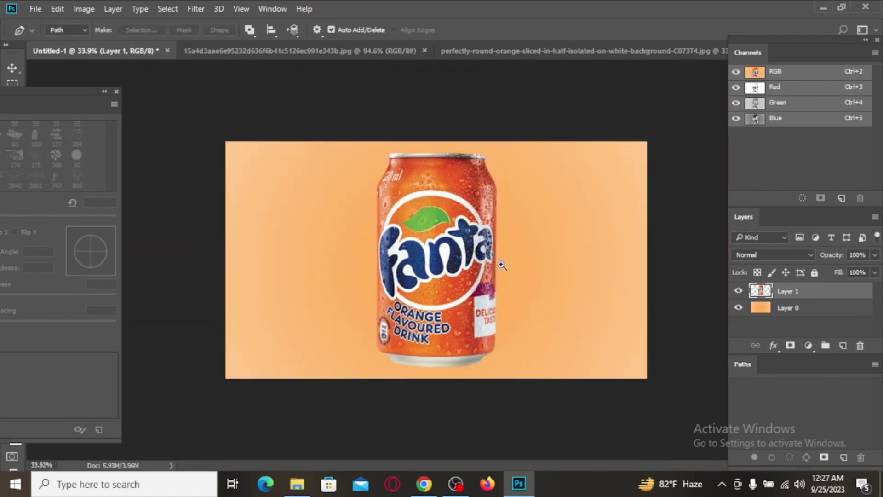
{"action": "scroll", "coordinate": [487, 263], "scroll_direction": "down", "scroll_amount": 1}
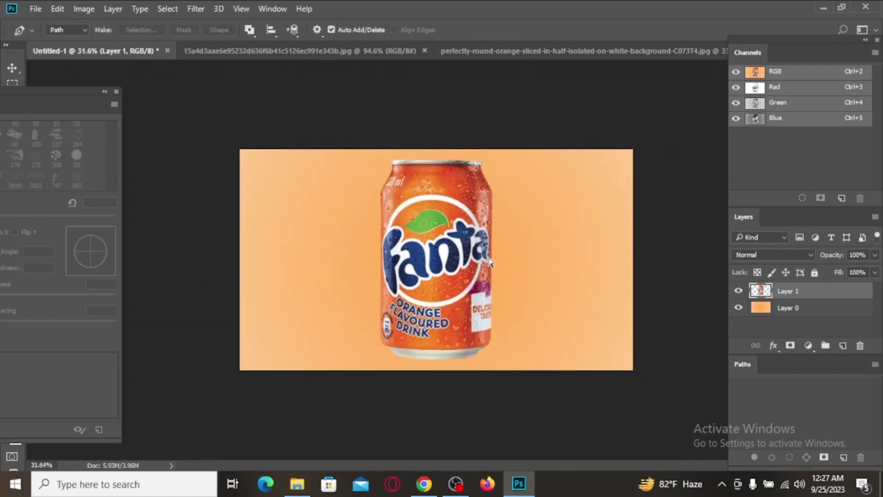
{"action": "key", "text": "ctrl+t"}
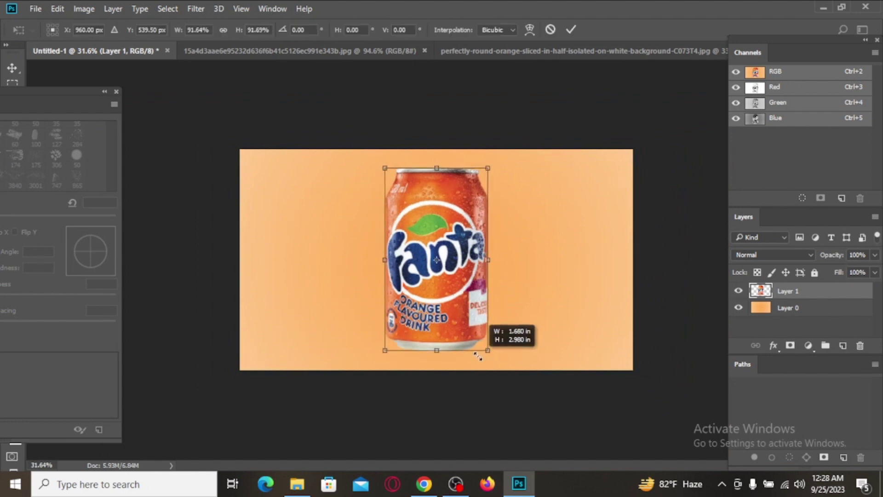
{"action": "left_click_drag", "start_coordinate": [493, 357], "coordinate": [481, 340]}
{"action": "scroll", "coordinate": [520, 276], "scroll_direction": "up", "scroll_amount": 1}
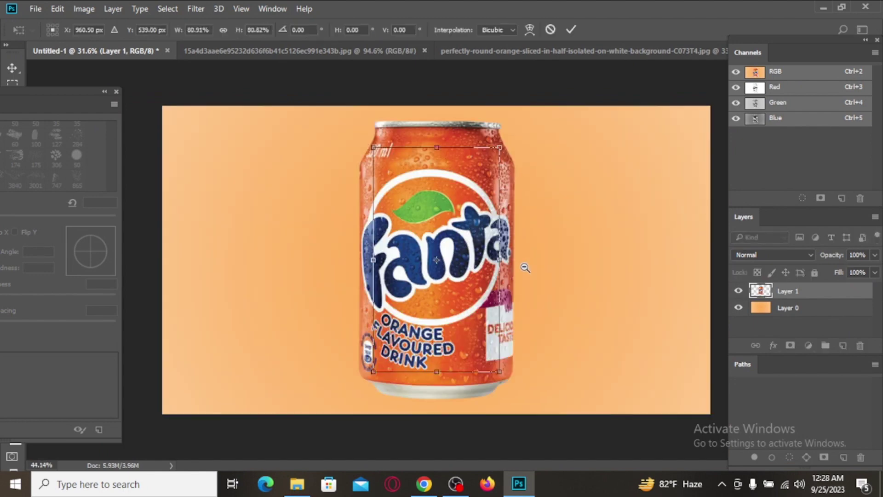
{"action": "scroll", "coordinate": [516, 266], "scroll_direction": "down", "scroll_amount": 1}
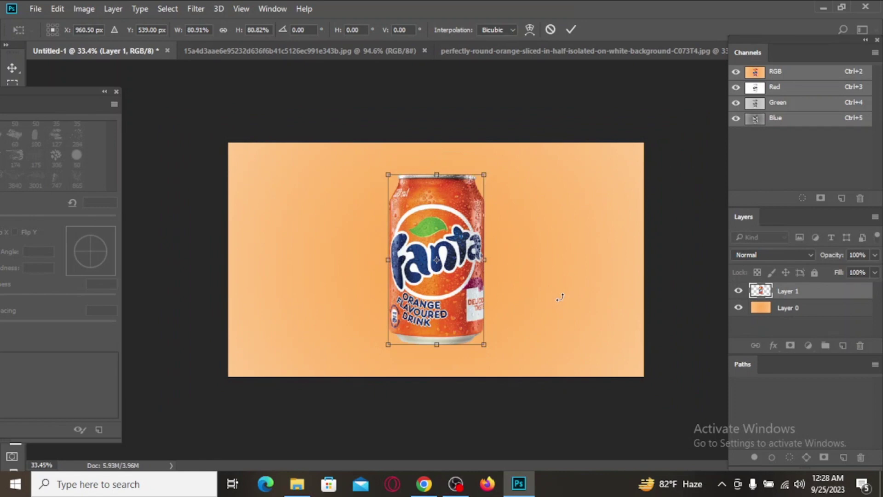
{"action": "key", "text": "Return"}
{"action": "key", "text": "p"}
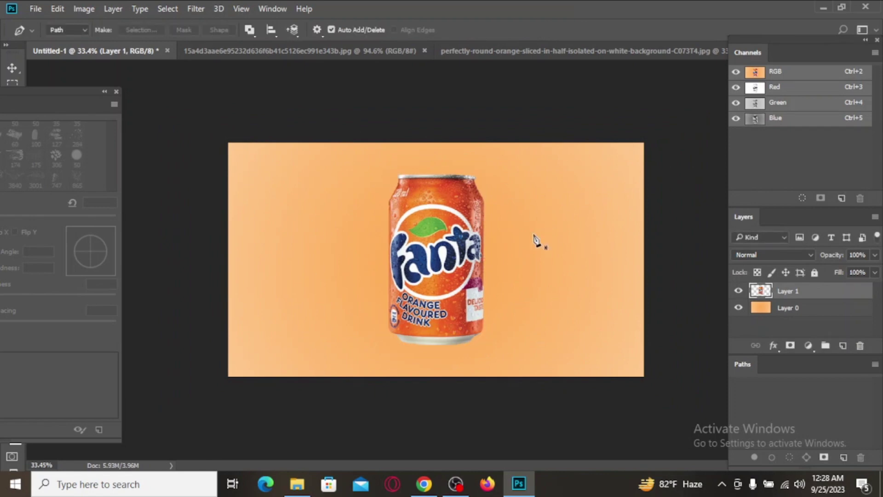
- On the orange-slice image, Magic Wand the white background, invert the selection, then deselect
{"action": "left_click", "coordinate": [516, 52]}
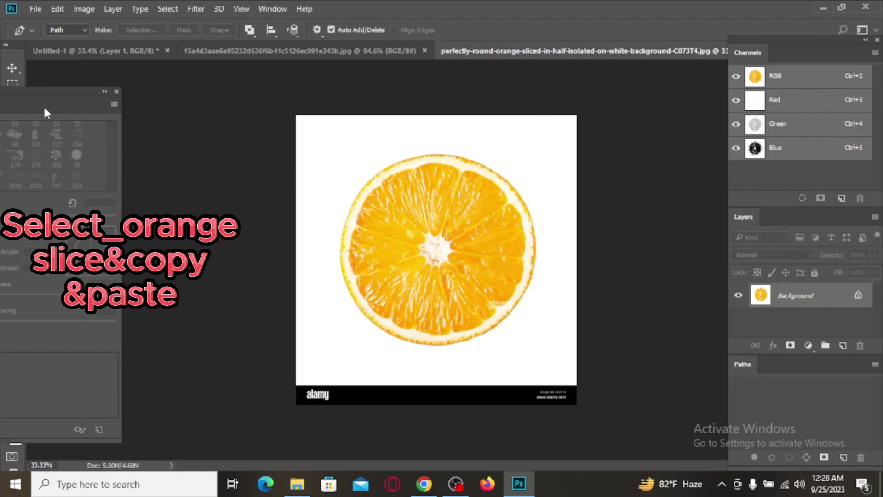
{"action": "left_click_drag", "start_coordinate": [38, 91], "coordinate": [110, 154]}
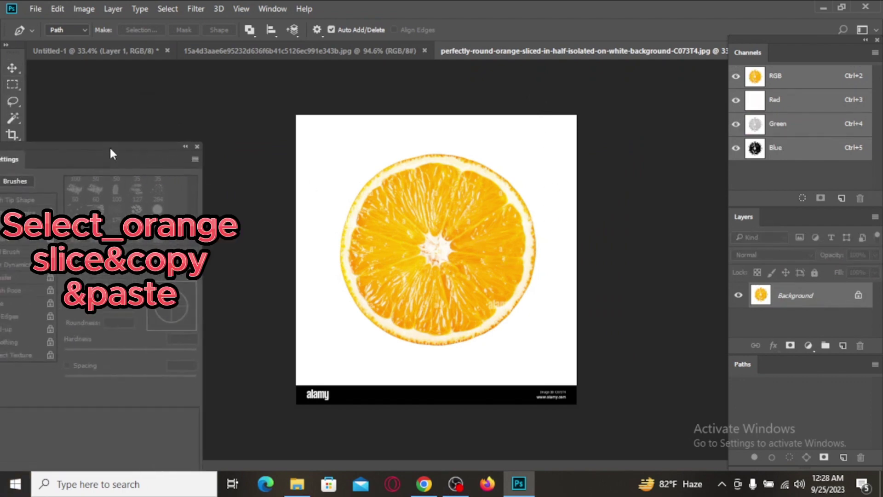
{"action": "right_click", "coordinate": [10, 120]}
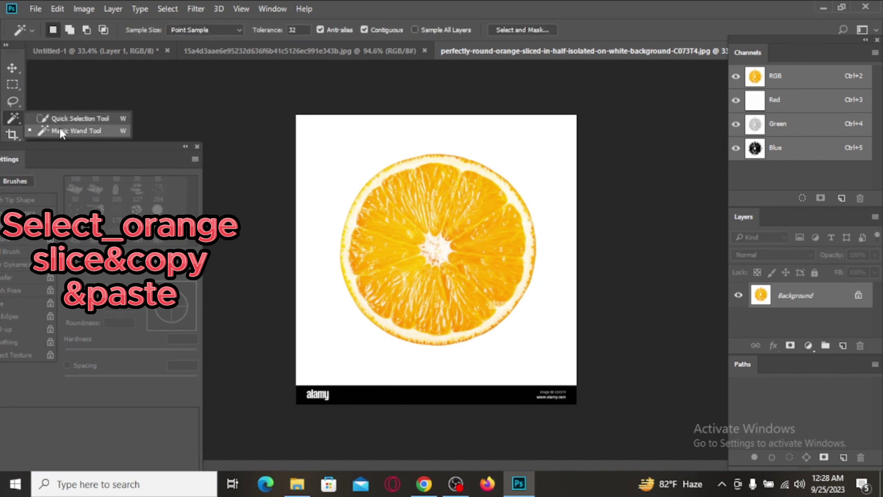
{"action": "left_click", "coordinate": [74, 130]}
{"action": "left_click", "coordinate": [362, 174]}
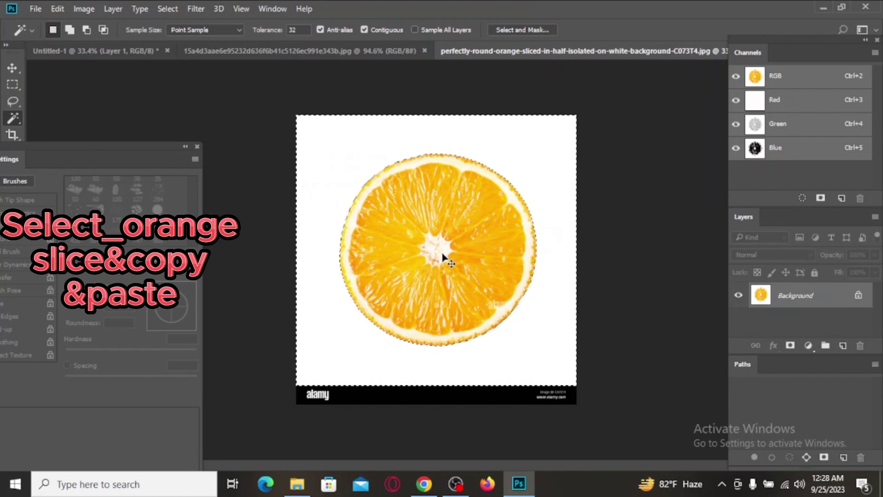
{"action": "key", "text": "ctrl+shift+i"}
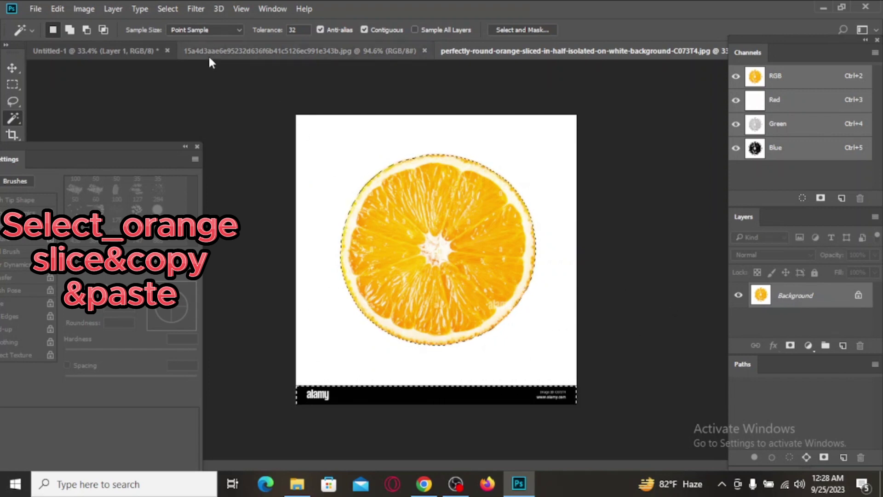
{"action": "key", "text": "ctrl+d"}
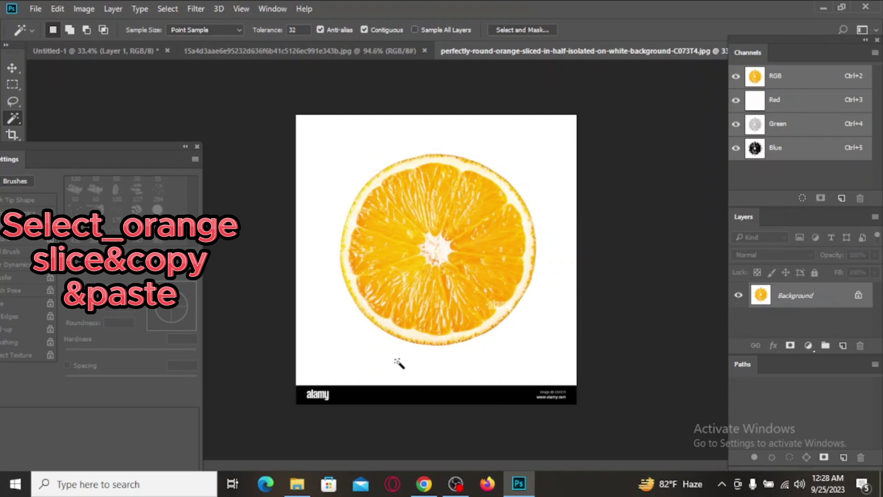
{"action": "key", "text": "p"}
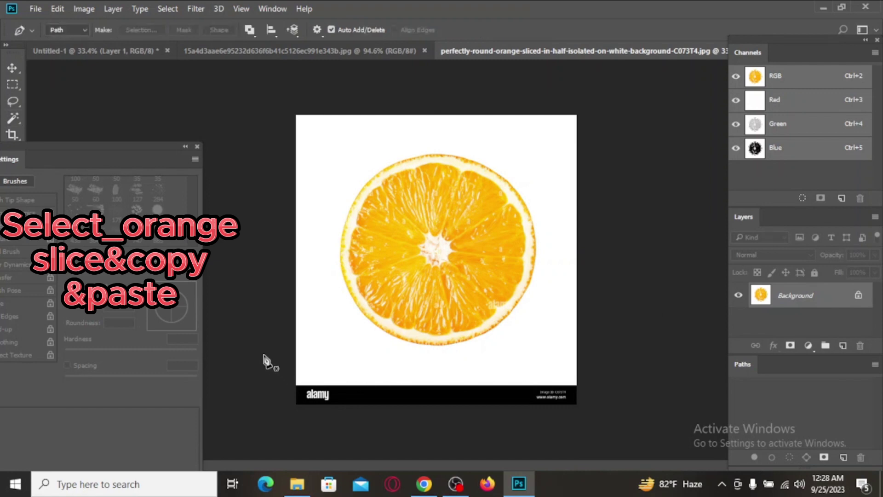
- Select the bottom watermark strip and fill it with White, then deselect
{"action": "left_click", "coordinate": [12, 84]}
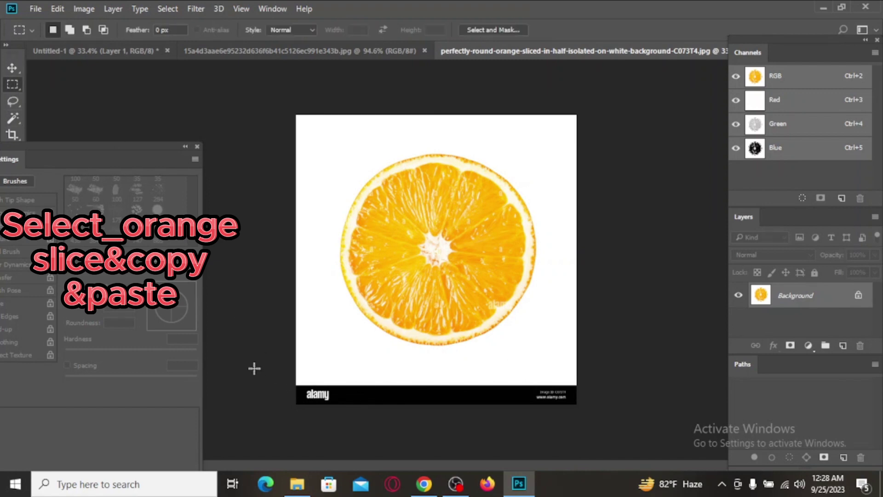
{"action": "mouse_move", "coordinate": [295, 354]}
{"action": "left_mouse_down"}
{"action": "mouse_move", "coordinate": [423, 396]}
{"action": "mouse_move", "coordinate": [628, 442]}
{"action": "left_mouse_up"}
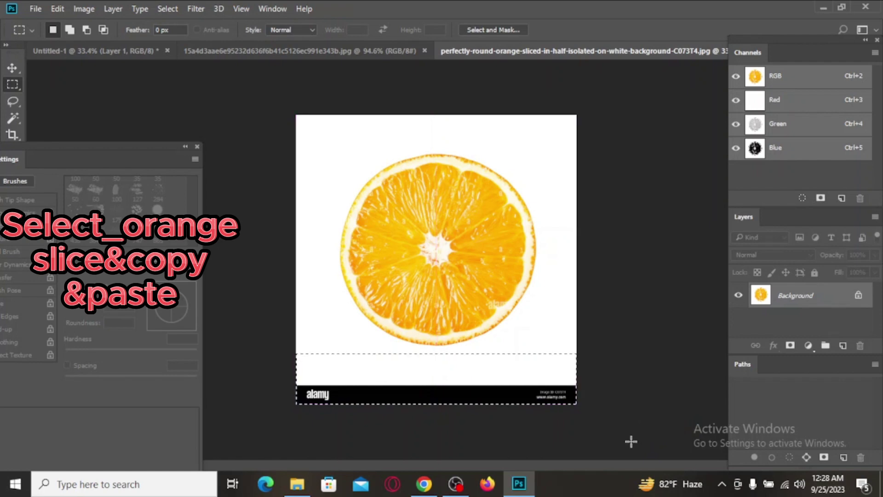
{"action": "key", "text": "shift+F5"}
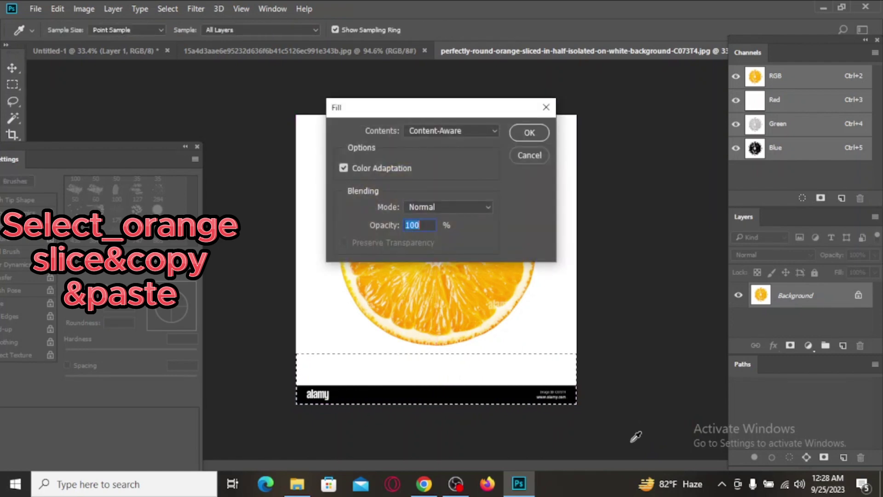
{"action": "left_click", "coordinate": [494, 132]}
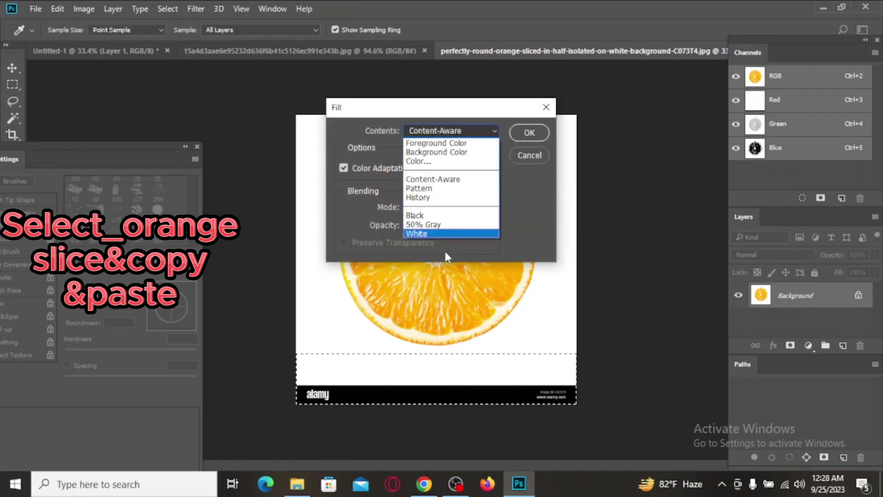
{"action": "left_click", "coordinate": [437, 234]}
{"action": "key", "text": "Return"}
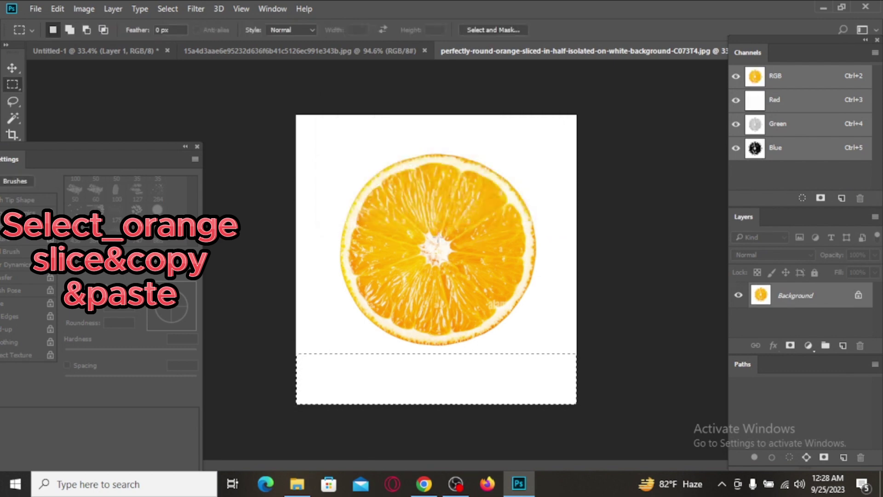
{"action": "key", "text": "ctrl+d"}
- Select the orange slice by inverting a Magic Wand background selection, and paste it into Untitled-1 as Layer 2
{"action": "left_click", "coordinate": [18, 118]}
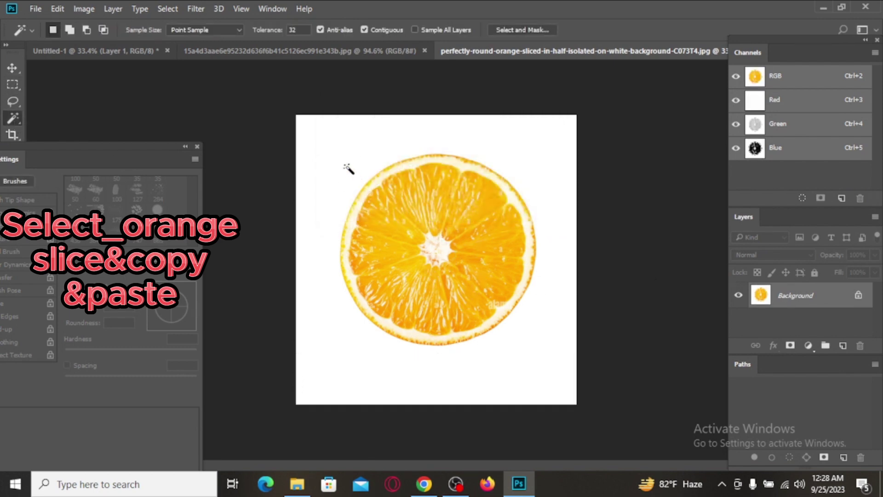
{"action": "left_click", "coordinate": [346, 169]}
{"action": "key", "text": "ctrl+shift+i"}
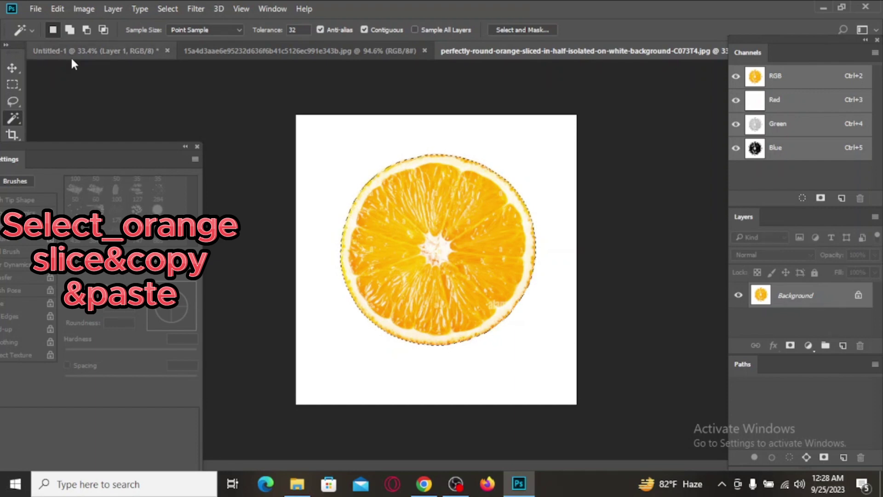
{"action": "left_click", "coordinate": [126, 57]}
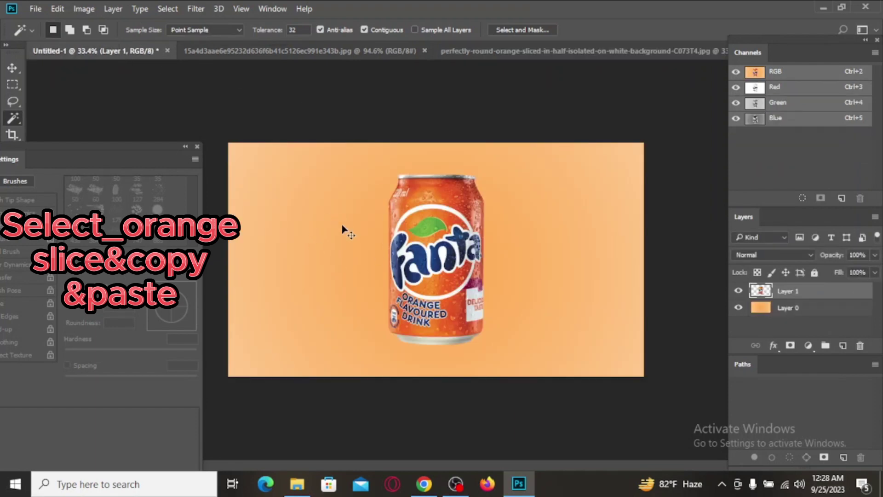
{"action": "key", "text": "ctrl+v"}
{"action": "scroll", "coordinate": [474, 243], "scroll_direction": "down", "scroll_amount": 2}
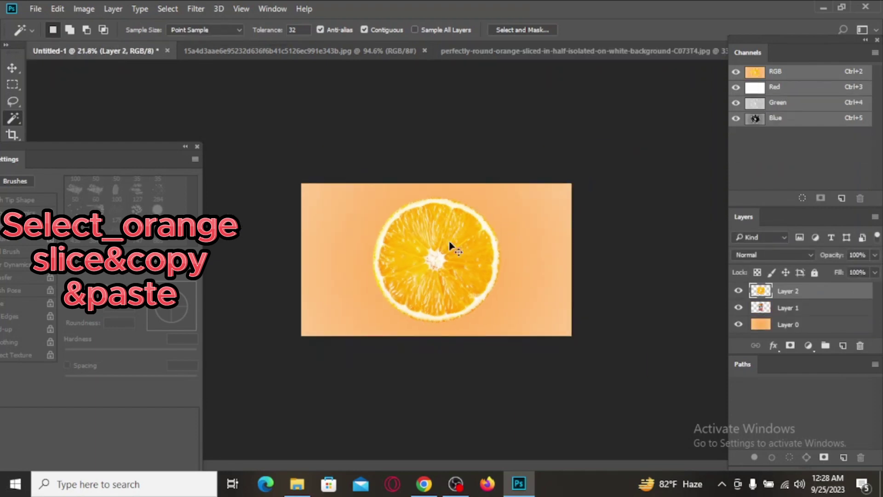
{"action": "key", "text": "ctrl+t"}
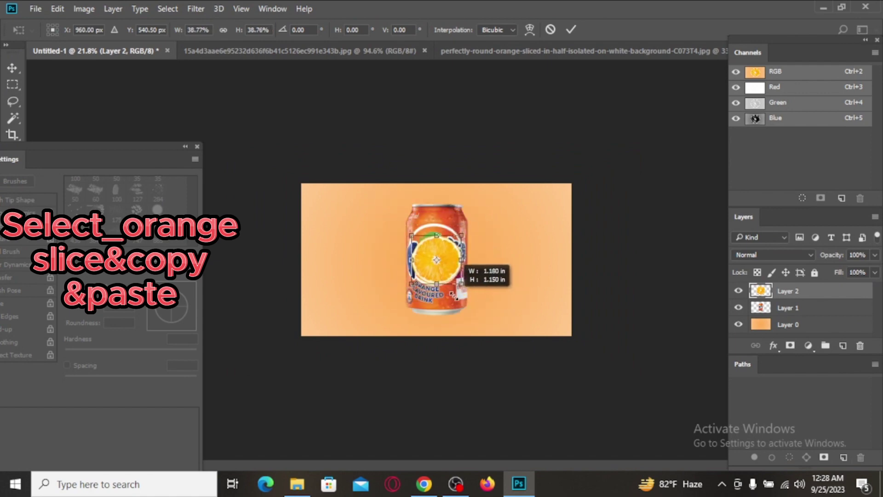
- Scale the slice to about 39%, place it at the can's upper right, and move Layer 2 below Layer 1
{"action": "mouse_move", "coordinate": [503, 323]}
{"action": "left_mouse_down"}
{"action": "mouse_move", "coordinate": [469, 290]}
{"action": "mouse_move", "coordinate": [579, 230]}
{"action": "left_mouse_up"}
{"action": "scroll", "coordinate": [480, 262], "scroll_direction": "up", "scroll_amount": 1}
{"action": "scroll", "coordinate": [480, 263], "scroll_direction": "up", "scroll_amount": 2}
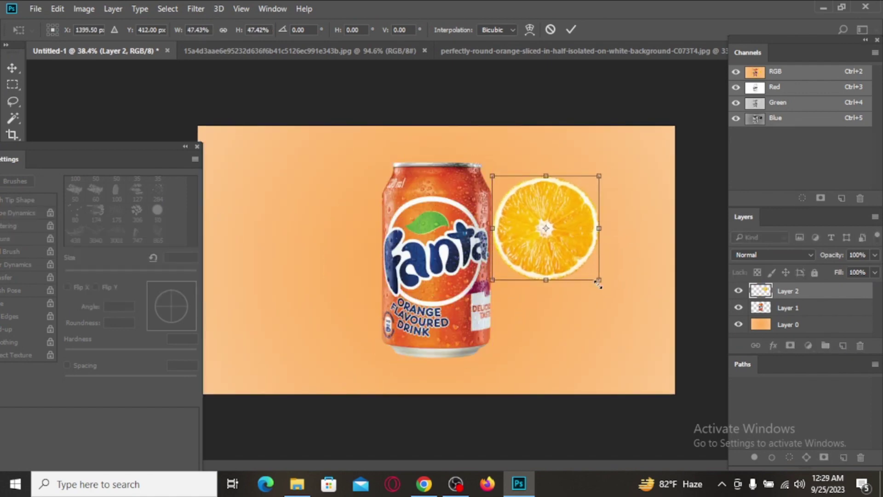
{"action": "left_click_drag", "start_coordinate": [598, 282], "coordinate": [588, 272]}
{"action": "mouse_move", "coordinate": [537, 214]}
{"action": "left_mouse_down"}
{"action": "mouse_move", "coordinate": [521, 216]}
{"action": "mouse_move", "coordinate": [505, 202]}
{"action": "left_mouse_up"}
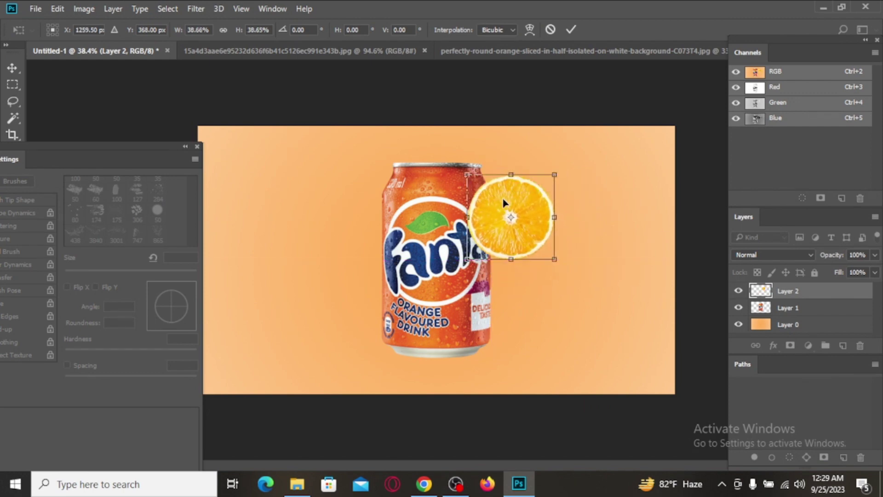
{"action": "key", "text": "Return"}
{"action": "key", "text": "w"}
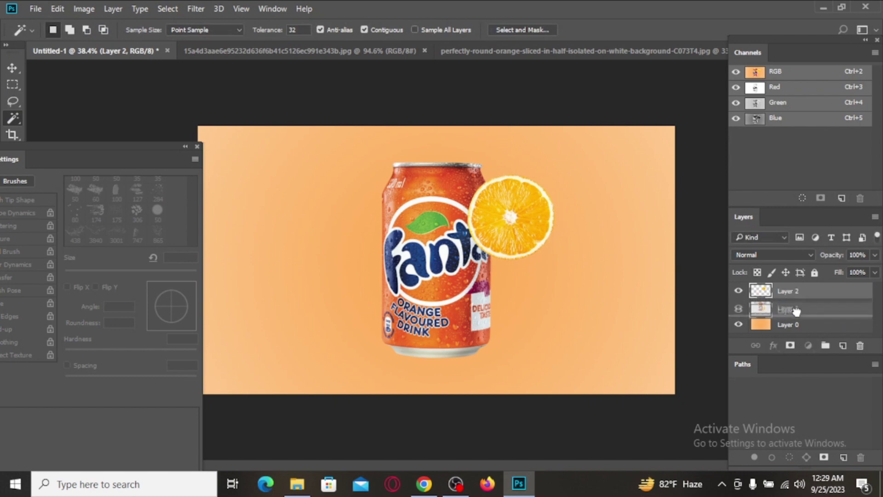
{"action": "left_click_drag", "start_coordinate": [796, 296], "coordinate": [782, 317]}
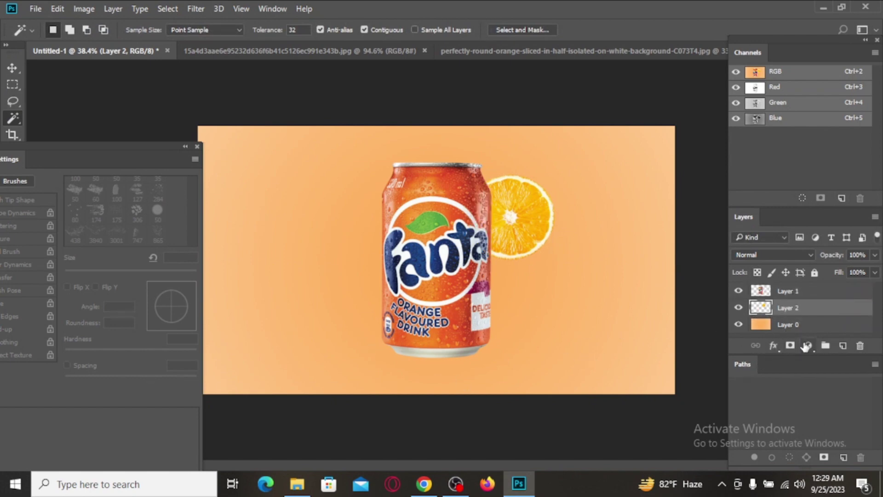
{"action": "left_click_drag", "start_coordinate": [736, 218], "coordinate": [24, 135]}
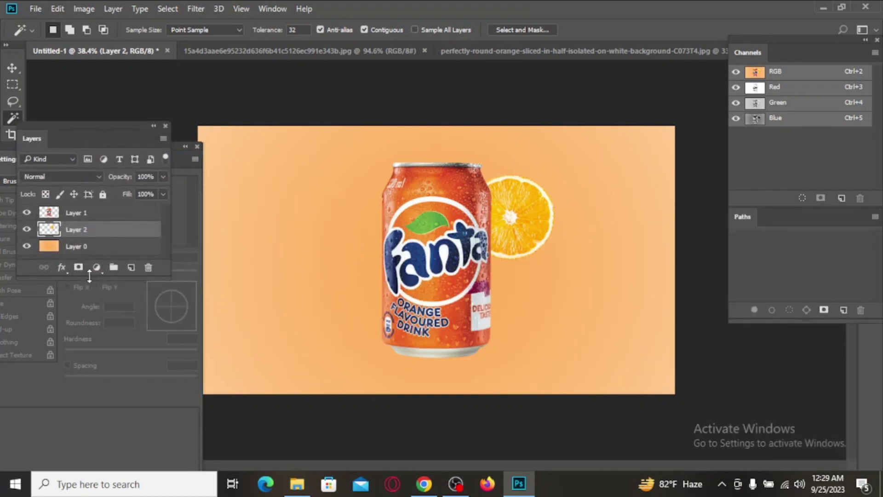
- Duplicate the orange slice layer and move the copy below the first slice on the right
{"action": "left_click_drag", "start_coordinate": [89, 278], "coordinate": [92, 442]}
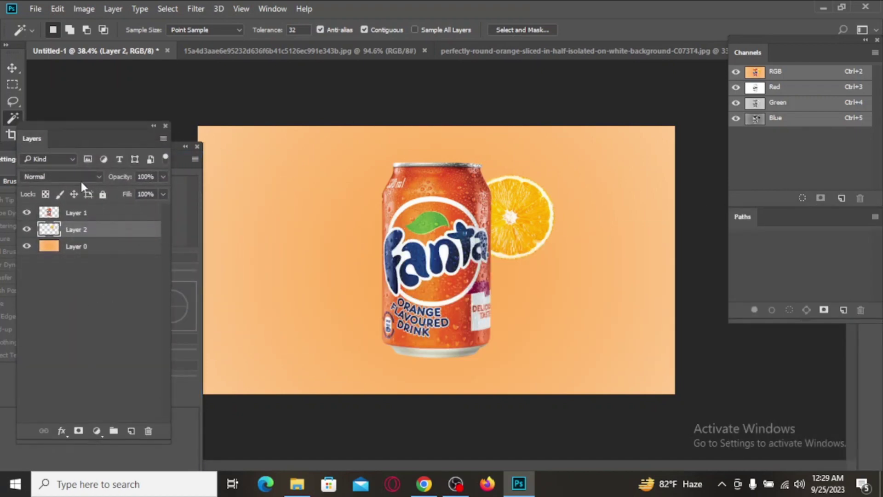
{"action": "left_click_drag", "start_coordinate": [92, 229], "coordinate": [131, 431]}
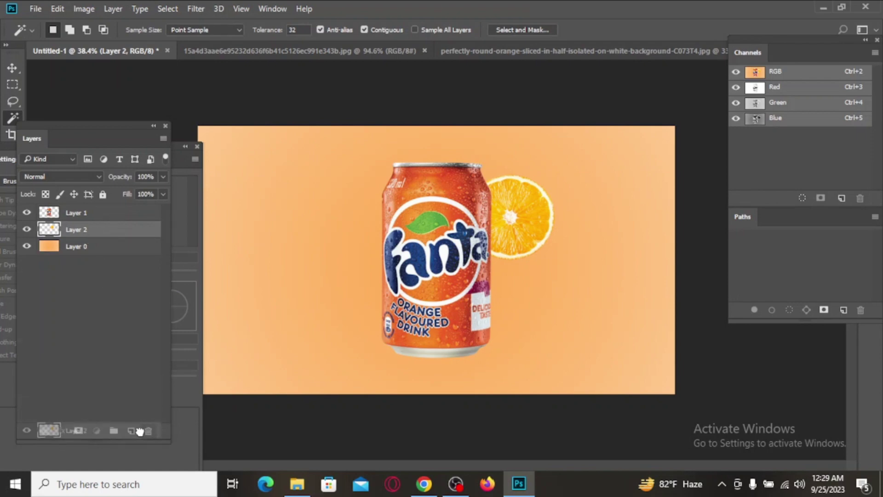
{"action": "key", "text": "ctrl+t"}
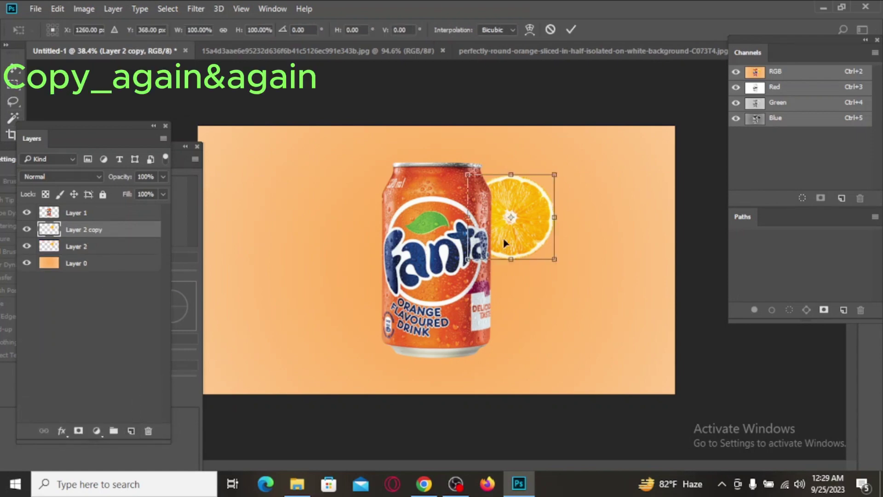
{"action": "left_click_drag", "start_coordinate": [519, 227], "coordinate": [502, 316]}
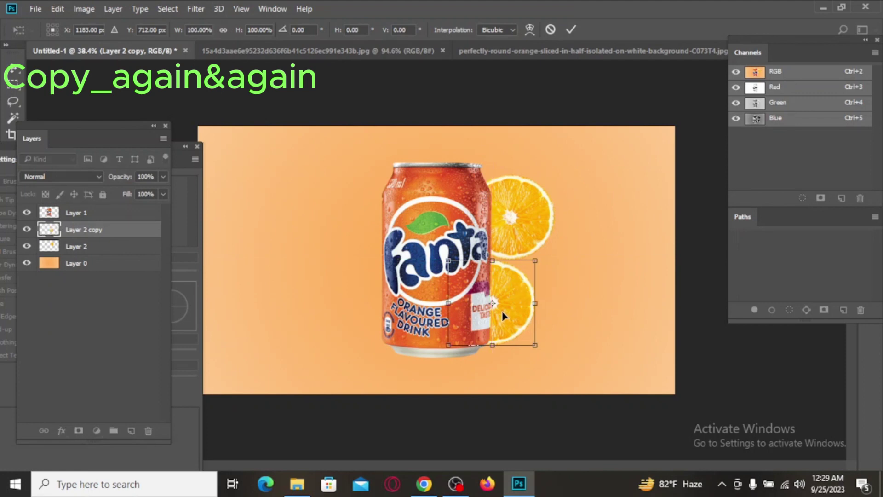
{"action": "key", "text": "Return"}
- Duplicate the slice again, place it at the can's upper left, then duplicate that layer
{"action": "left_click_drag", "start_coordinate": [120, 229], "coordinate": [132, 429]}
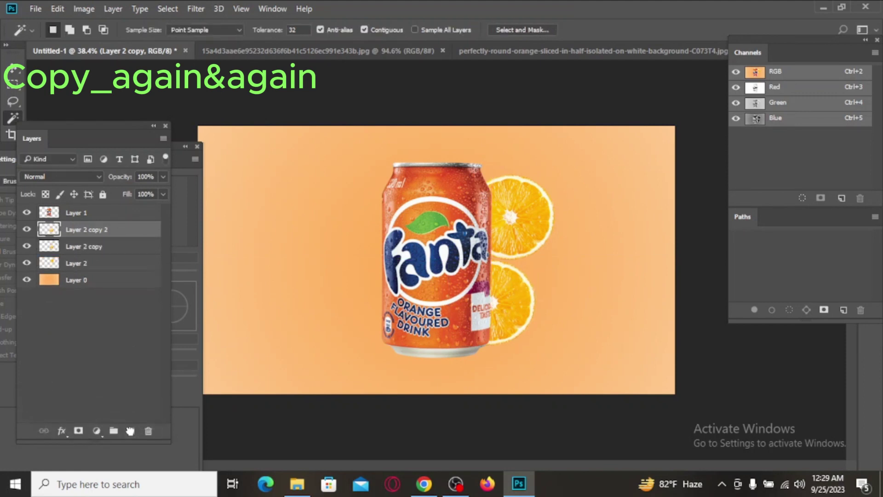
{"action": "key", "text": "ctrl+t"}
{"action": "left_click_drag", "start_coordinate": [507, 309], "coordinate": [338, 216]}
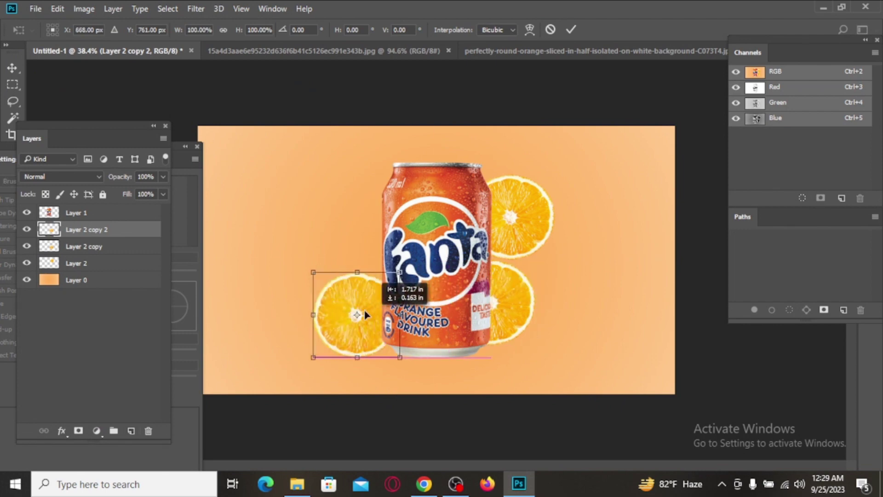
{"action": "key", "text": "shift+Up"}
{"action": "key", "text": "shift+Up"}
{"action": "key", "text": "shift+Up"}
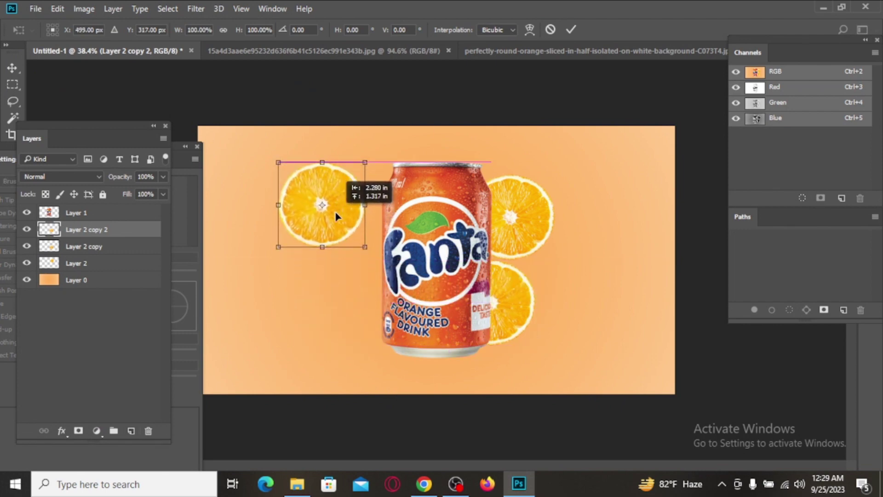
{"action": "left_click_drag", "start_coordinate": [335, 216], "coordinate": [354, 217]}
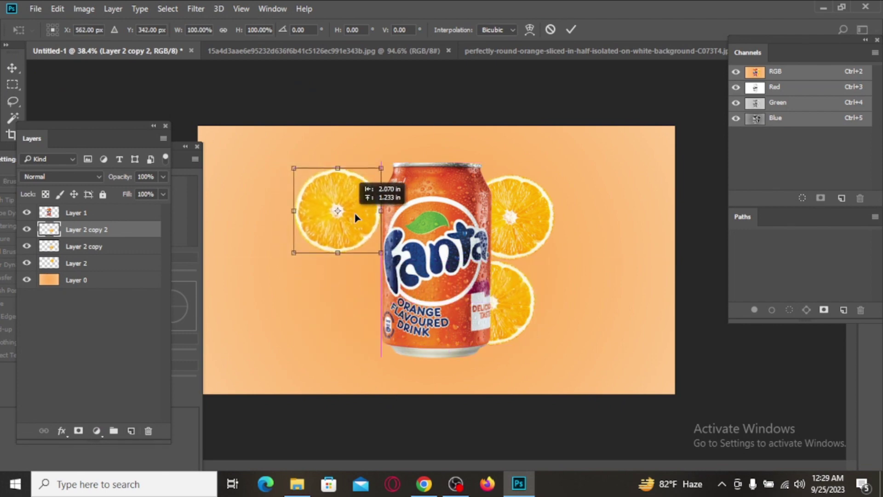
{"action": "key", "text": "Return"}
{"action": "key", "text": "w"}
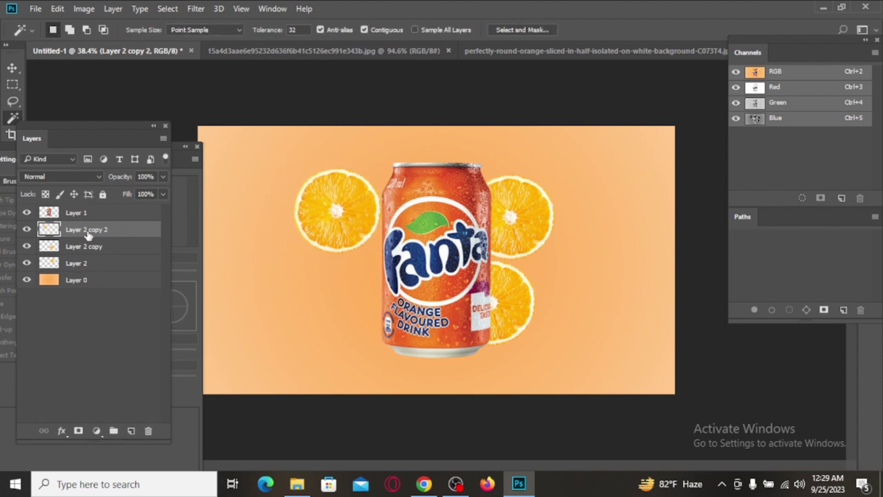
{"action": "mouse_move", "coordinate": [88, 234]}
{"action": "left_mouse_down"}
{"action": "mouse_move", "coordinate": [134, 376]}
{"action": "mouse_move", "coordinate": [132, 430]}
{"action": "left_mouse_up"}
- Move the new slice copy to the can's lower left and commit it
{"action": "key", "text": "ctrl+t"}
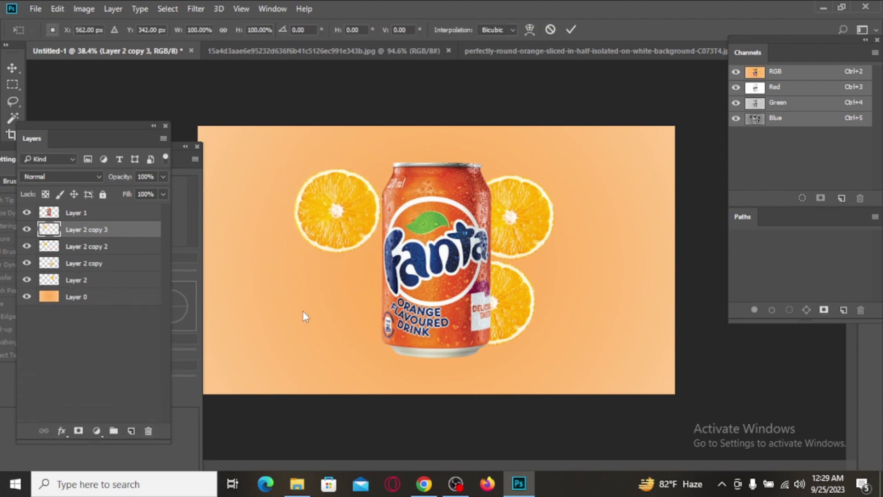
{"action": "left_click_drag", "start_coordinate": [325, 231], "coordinate": [283, 317]}
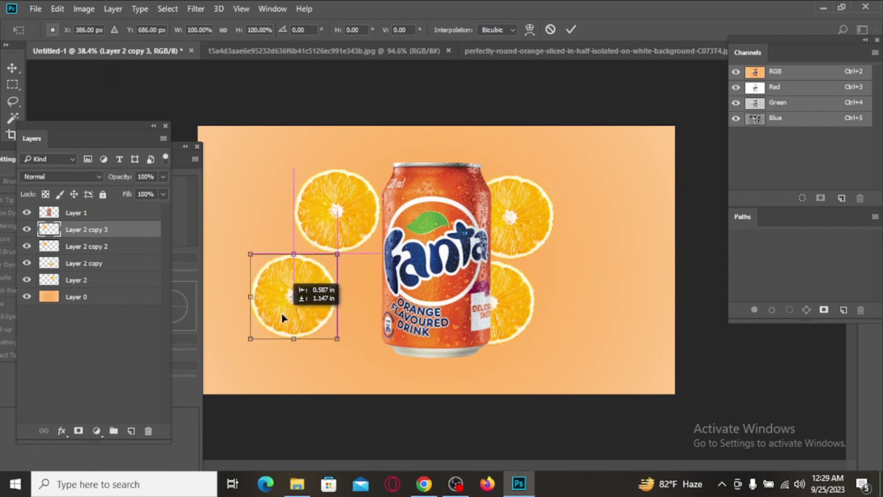
{"action": "left_click_drag", "start_coordinate": [284, 317], "coordinate": [278, 305]}
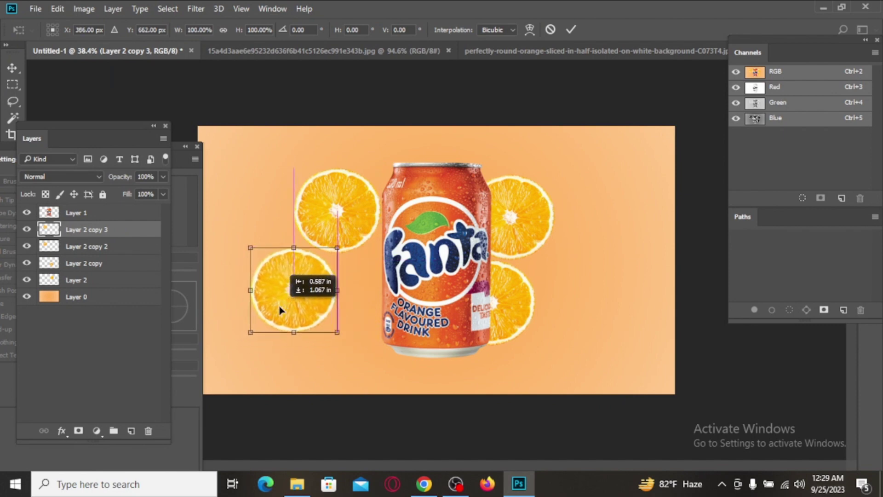
{"action": "key", "text": "Return"}
- Duplicate the slice as Layer 2 copy 4 and move it above the can's top
{"action": "left_click_drag", "start_coordinate": [98, 230], "coordinate": [131, 431]}
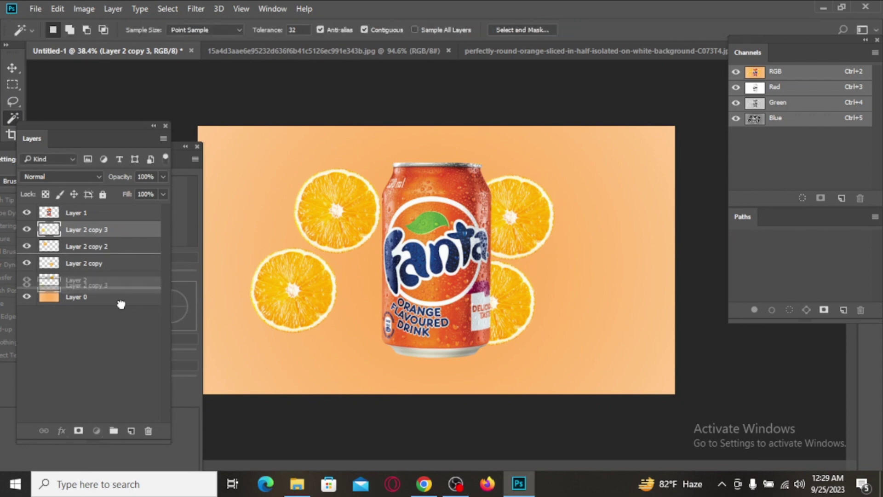
{"action": "key", "text": "ctrl+t"}
{"action": "mouse_move", "coordinate": [296, 289]}
{"action": "left_mouse_down"}
{"action": "mouse_move", "coordinate": [396, 307]}
{"action": "mouse_move", "coordinate": [385, 312]}
{"action": "mouse_move", "coordinate": [388, 293]}
{"action": "mouse_move", "coordinate": [374, 361]}
{"action": "mouse_move", "coordinate": [363, 350]}
{"action": "mouse_move", "coordinate": [371, 351]}
{"action": "mouse_move", "coordinate": [376, 309]}
{"action": "mouse_move", "coordinate": [455, 157]}
{"action": "mouse_move", "coordinate": [457, 173]}
{"action": "mouse_move", "coordinate": [464, 166]}
{"action": "left_mouse_up"}
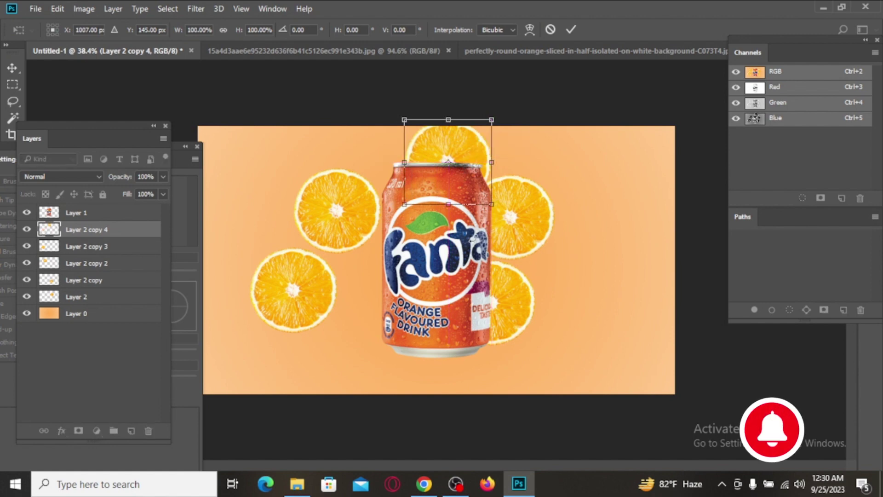
- Commit the slice above the can's top and zoom out to view the composition
{"action": "key", "text": "Return"}
{"action": "key", "text": "w"}
{"action": "key", "text": "ctrl+minus"}
{"action": "key", "text": "ctrl+minus"}
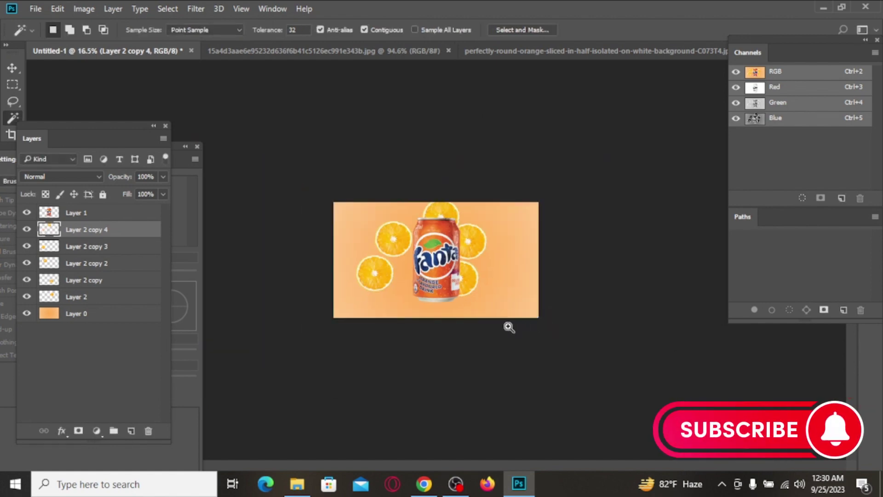
{"action": "left_click_drag", "start_coordinate": [434, 281], "coordinate": [490, 284]}
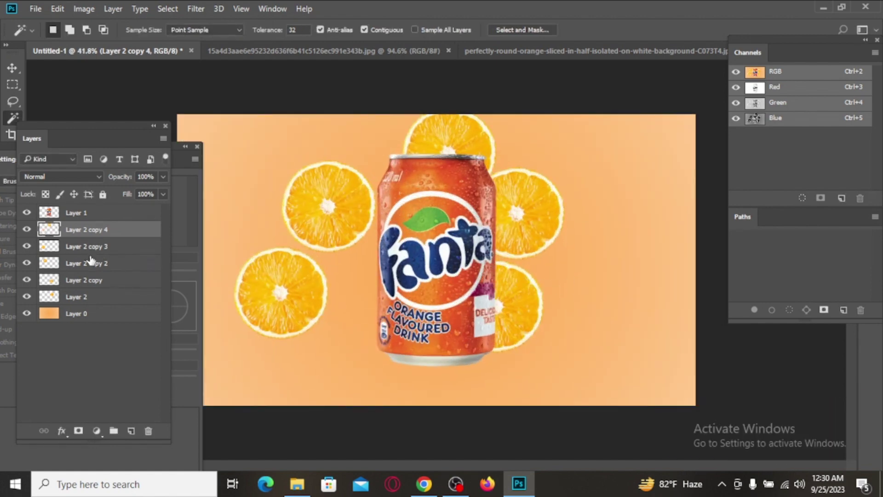
- Move the two right-side slices, Layer 2 and Layer 2 copy, farther right
{"action": "left_click", "coordinate": [108, 282]}
{"action": "left_click", "coordinate": [97, 297], "text": "ctrl"}
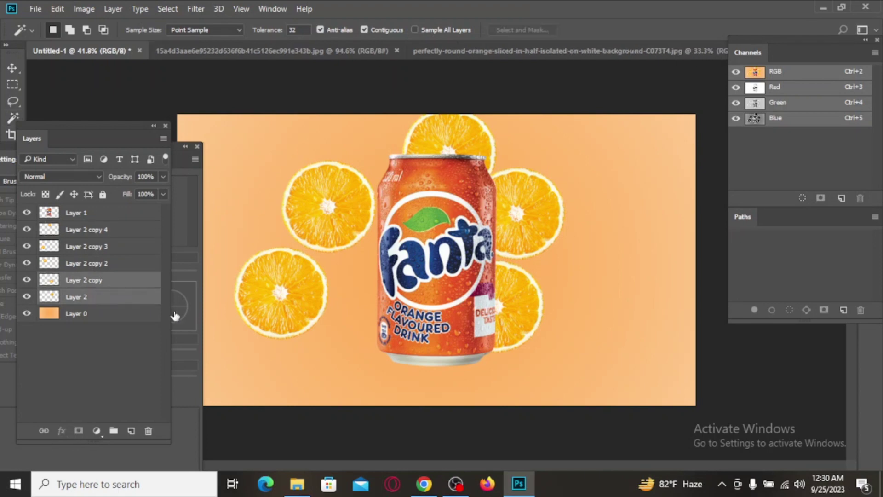
{"action": "key", "text": "ctrl+t"}
{"action": "left_click_drag", "start_coordinate": [524, 309], "coordinate": [569, 305]}
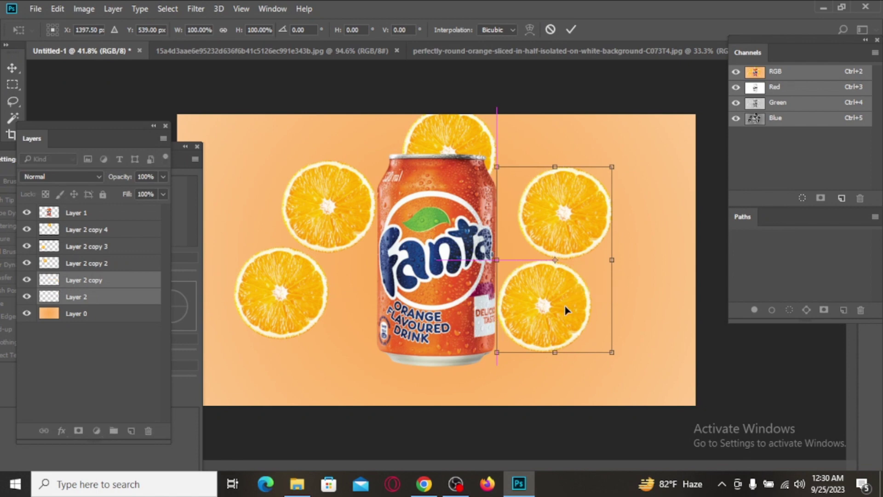
{"action": "key", "text": "Return"}
- Nudge the lower-left slice, Layer 2 copy 3, right and slightly down
{"action": "left_click", "coordinate": [106, 248]}
{"action": "key", "text": "ctrl+t"}
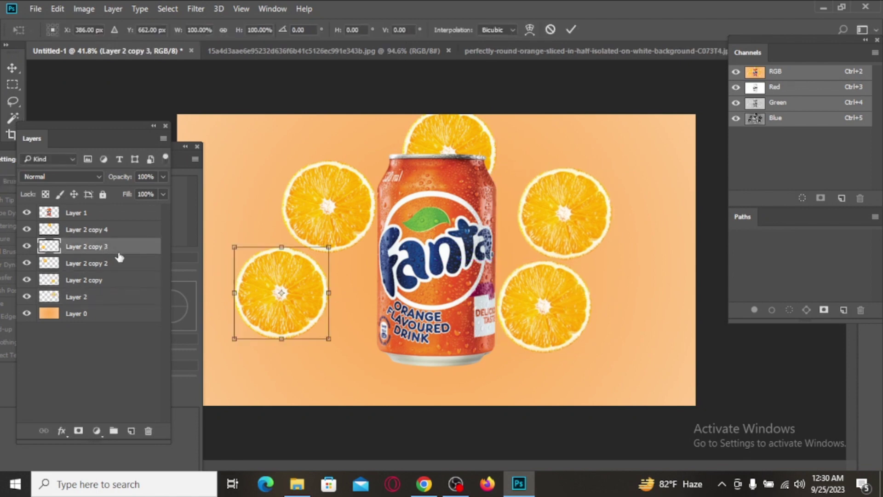
{"action": "mouse_move", "coordinate": [270, 306]}
{"action": "left_mouse_down"}
{"action": "mouse_move", "coordinate": [322, 325]}
{"action": "mouse_move", "coordinate": [334, 317]}
{"action": "left_mouse_up"}
{"action": "key", "text": "Return"}
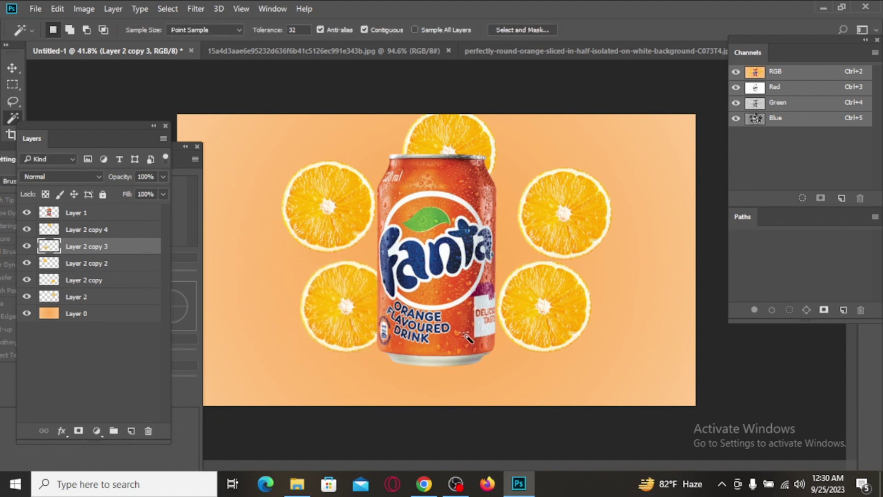
- Re-apply the lower-right slice and reposition the upper-right orange slice
{"action": "left_click", "coordinate": [94, 283]}
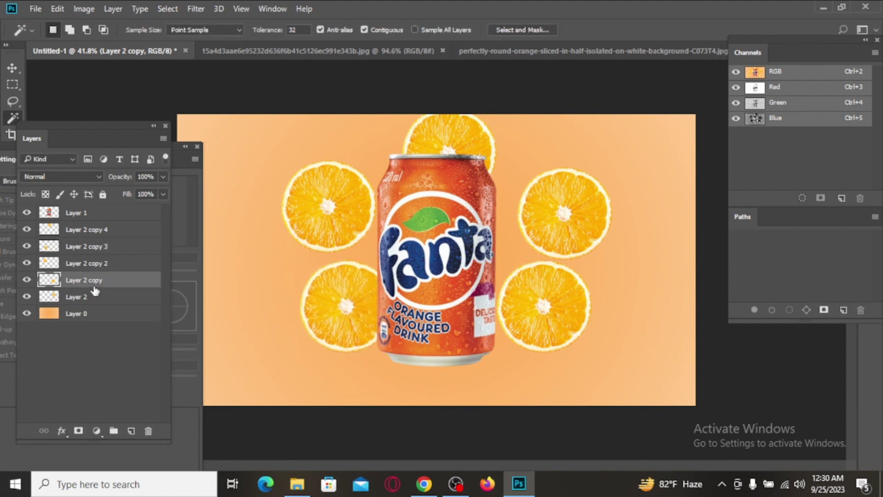
{"action": "key", "text": "ctrl+t"}
{"action": "key", "text": "Return"}
{"action": "left_click", "coordinate": [95, 298]}
{"action": "key", "text": "ctrl+t"}
{"action": "mouse_move", "coordinate": [541, 222]}
{"action": "left_mouse_down"}
{"action": "mouse_move", "coordinate": [514, 219]}
{"action": "mouse_move", "coordinate": [525, 201]}
{"action": "mouse_move", "coordinate": [565, 177]}
{"action": "left_mouse_up"}
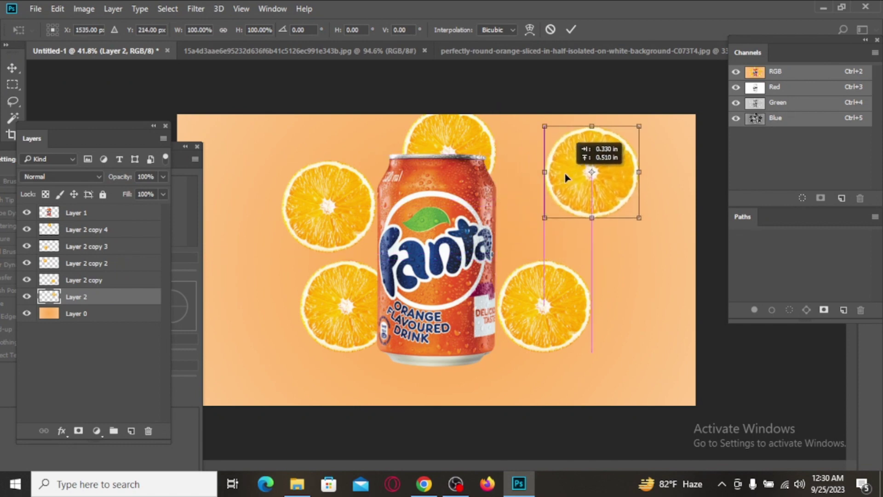
{"action": "key", "text": "Return"}
- Duplicate the upper-right slice layer to create Layer 2 copy 5
{"action": "key", "text": "w"}
{"action": "key", "text": "ctrl+minus"}
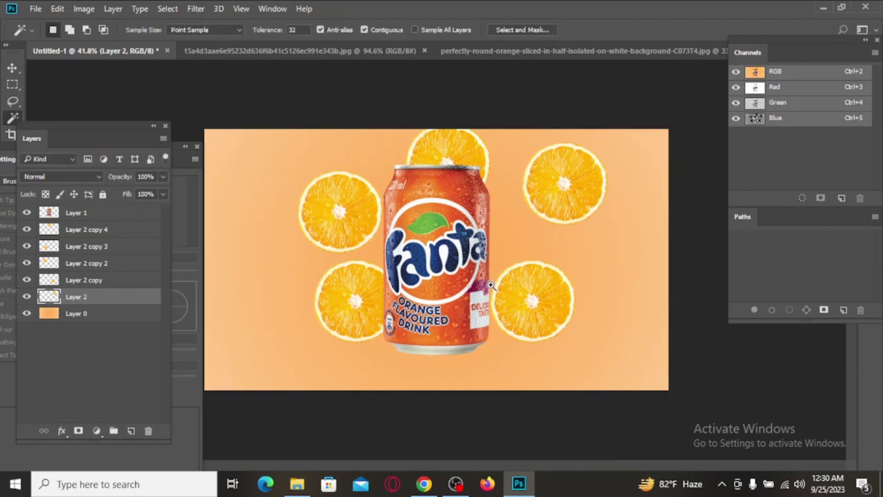
{"action": "scroll", "coordinate": [491, 285], "scroll_direction": "down", "scroll_amount": 5}
{"action": "scroll", "coordinate": [472, 270], "scroll_direction": "up", "scroll_amount": 5}
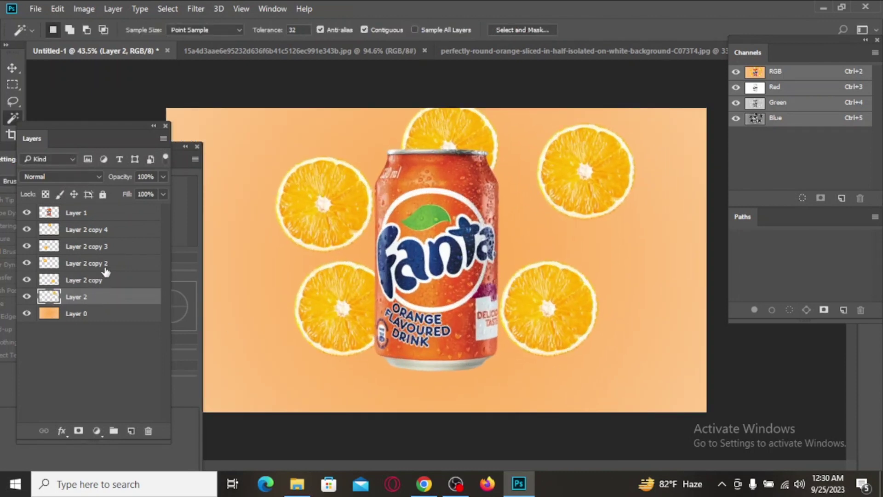
{"action": "left_click_drag", "start_coordinate": [110, 297], "coordinate": [131, 430]}
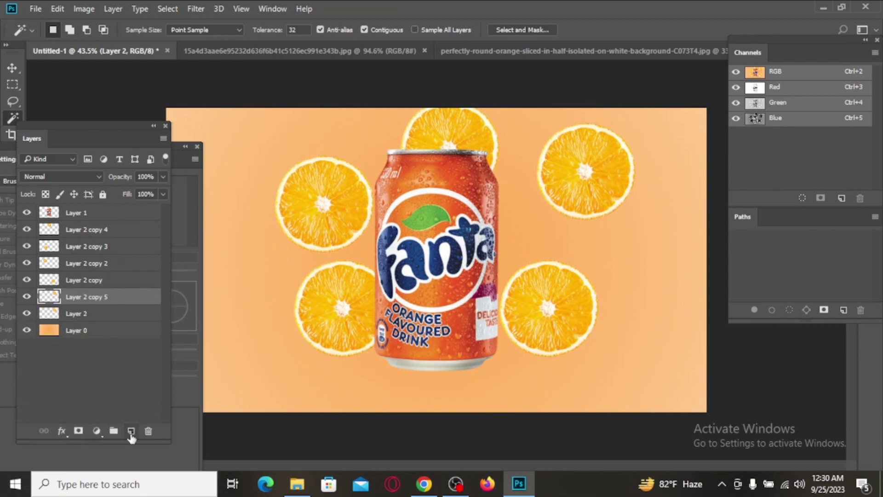
- Place Layer 2 copy 5 against the can's right edge and commit it
{"action": "key", "text": "ctrl+t"}
{"action": "left_click_drag", "start_coordinate": [576, 169], "coordinate": [493, 243]}
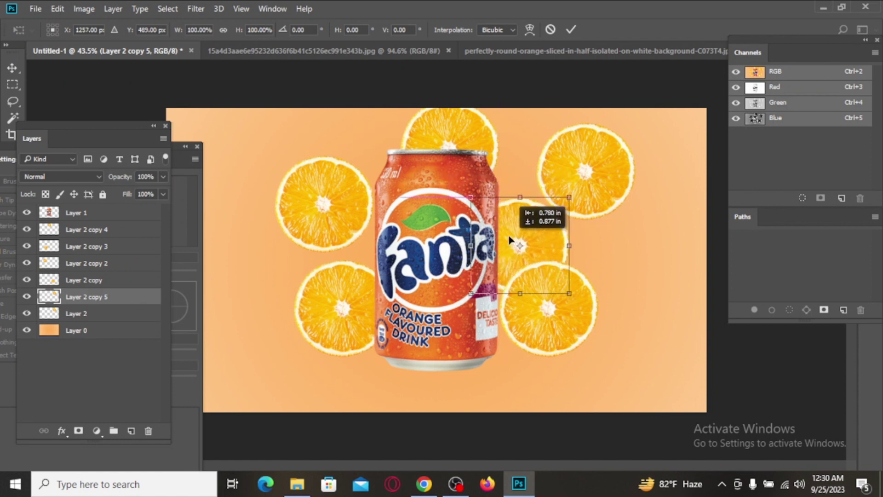
{"action": "left_click_drag", "start_coordinate": [493, 242], "coordinate": [508, 230]}
{"action": "key", "text": "w"}
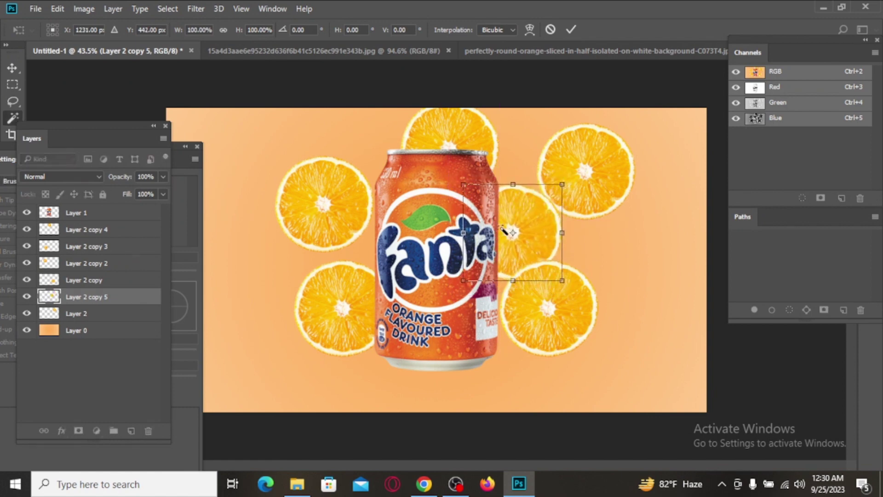
{"action": "scroll", "coordinate": [461, 321], "scroll_direction": "down", "scroll_amount": 5}
{"action": "scroll", "coordinate": [425, 286], "scroll_direction": "up", "scroll_amount": 5}
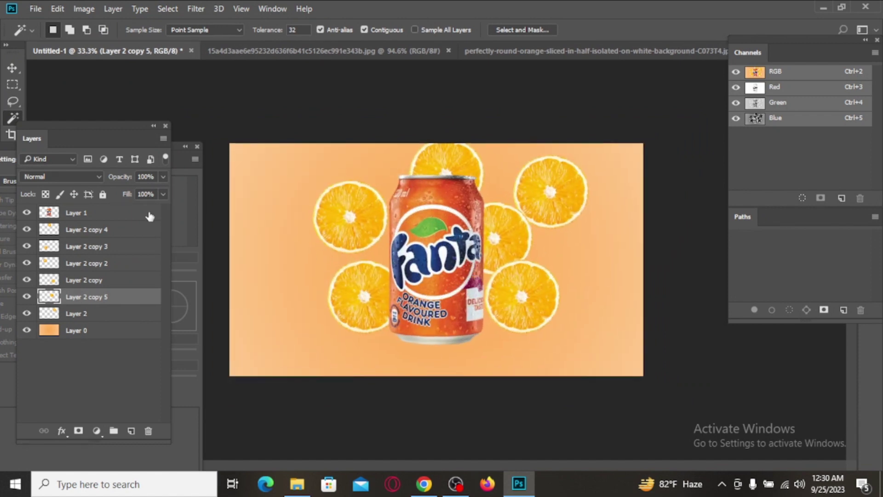
- Select all six orange slice layers together in the Layers panel
{"action": "left_click", "coordinate": [95, 312], "text": "ctrl"}
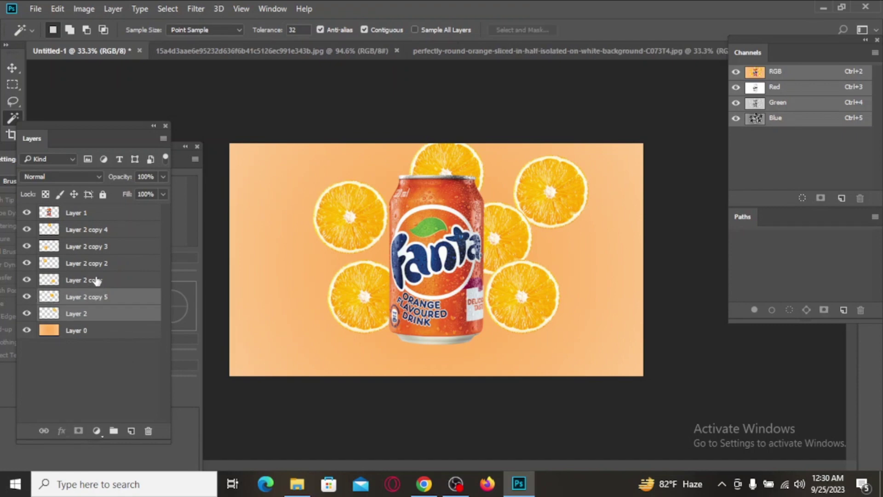
{"action": "left_click", "coordinate": [96, 280], "text": "ctrl"}
{"action": "left_click", "coordinate": [97, 263], "text": "ctrl"}
{"action": "left_click", "coordinate": [97, 230], "text": "shift"}
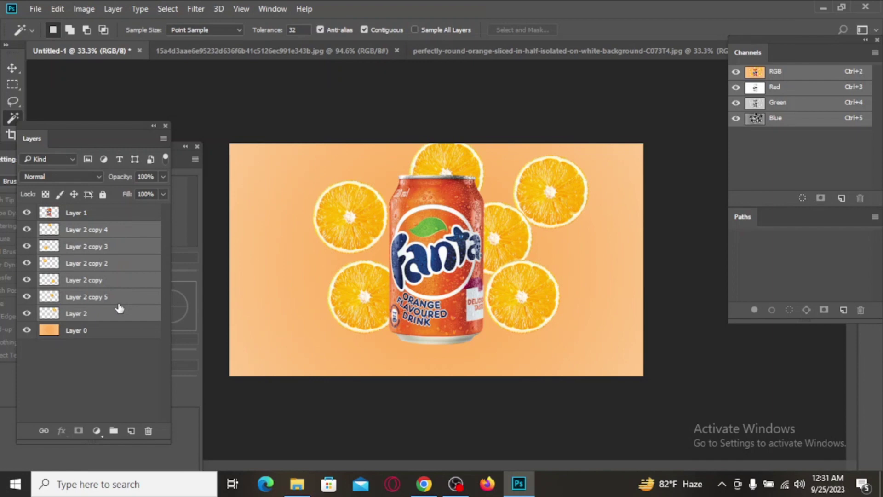
- Group the six slices as Group 1, squeeze it closer around the can, then duplicate Layer 1
{"action": "key", "text": "ctrl+g"}
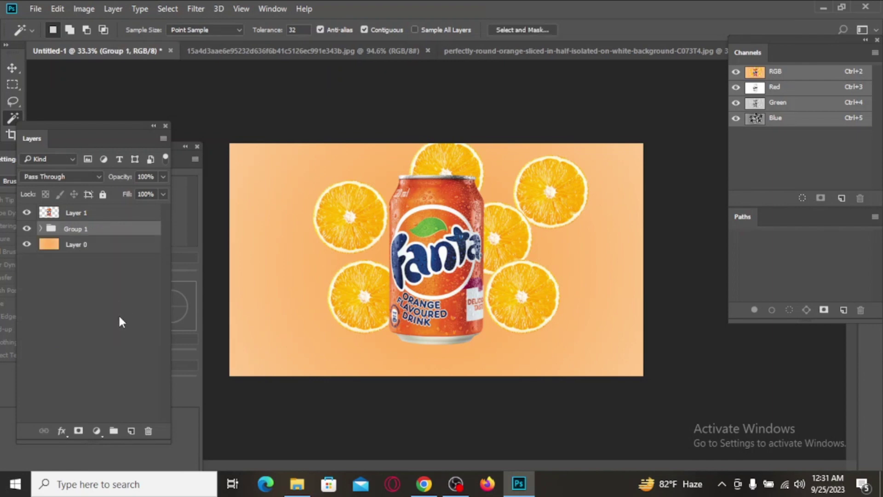
{"action": "key", "text": "ctrl+t"}
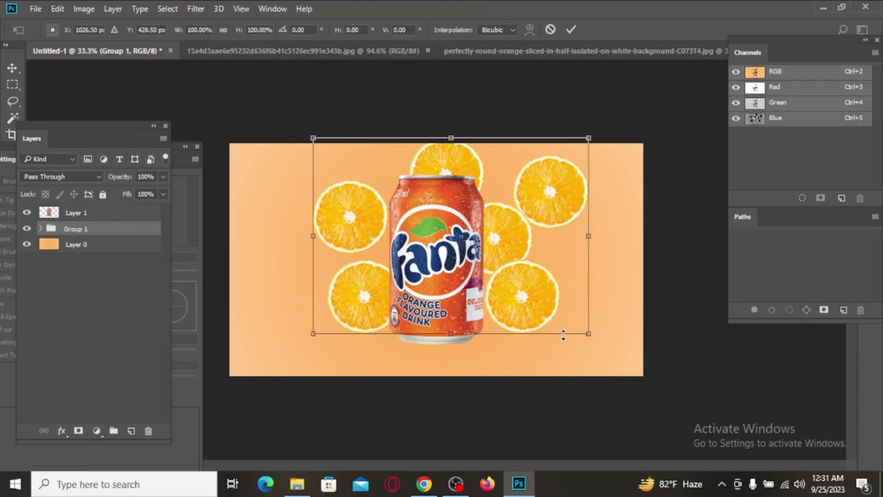
{"action": "left_click_drag", "start_coordinate": [589, 335], "coordinate": [574, 330]}
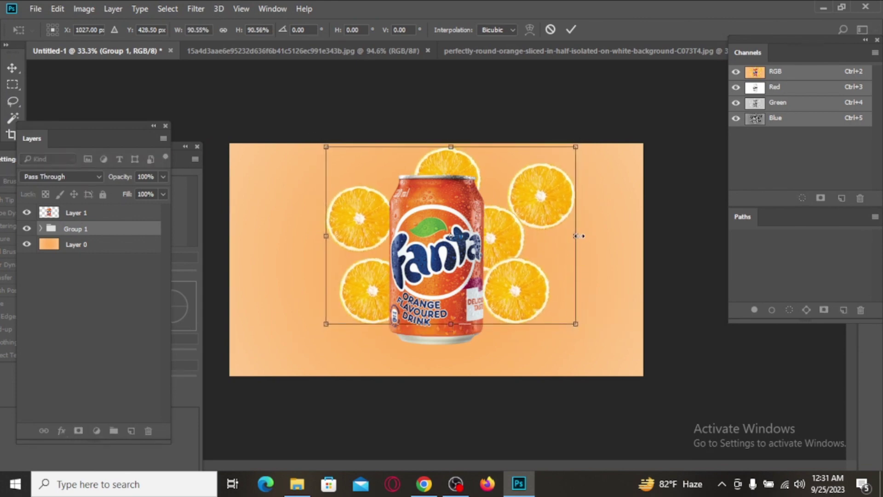
{"action": "left_click_drag", "start_coordinate": [578, 236], "coordinate": [585, 236]}
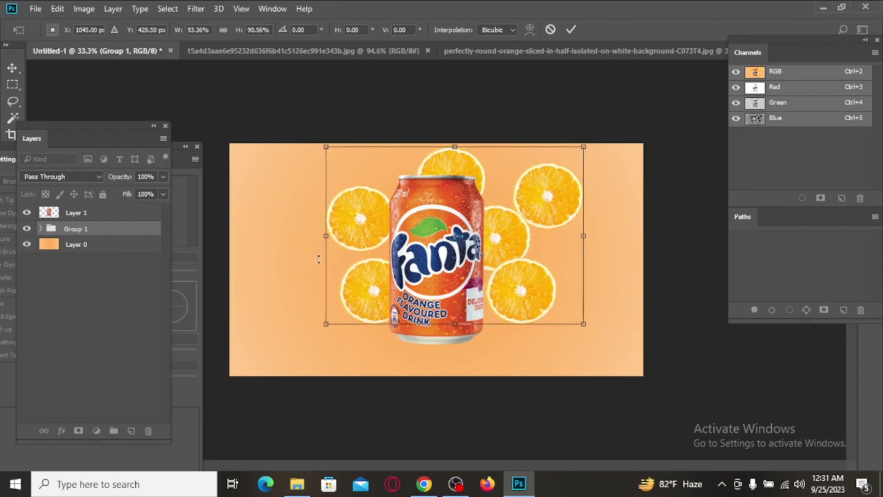
{"action": "left_click_drag", "start_coordinate": [326, 236], "coordinate": [314, 236]}
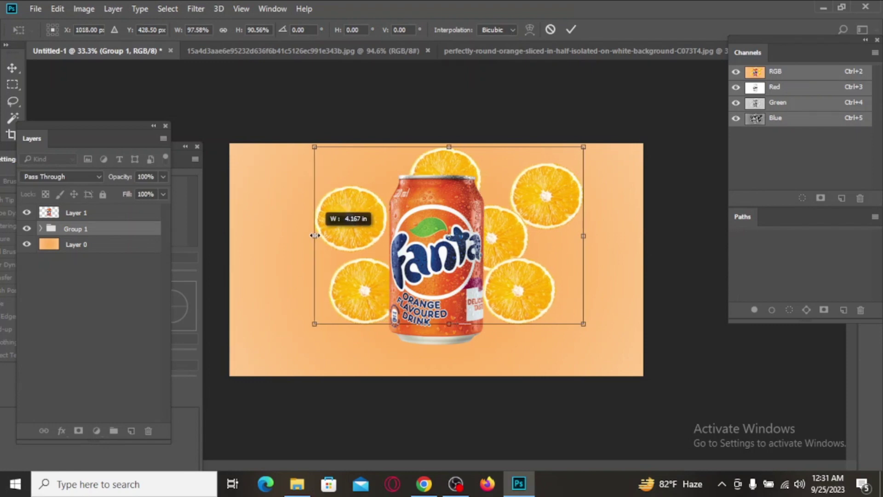
{"action": "key", "text": "w"}
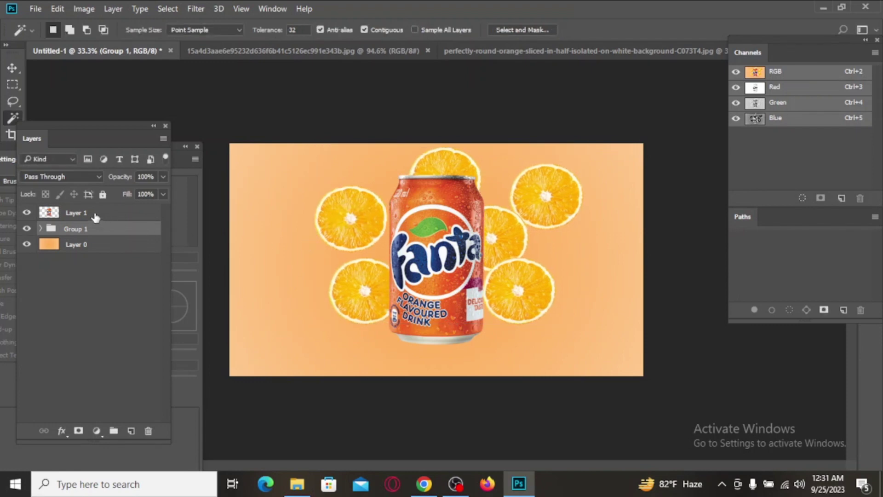
{"action": "left_click_drag", "start_coordinate": [147, 212], "coordinate": [131, 430]}
- Flip the Layer 1 copy upside down directly beneath the can
{"action": "key", "text": "ctrl+t"}
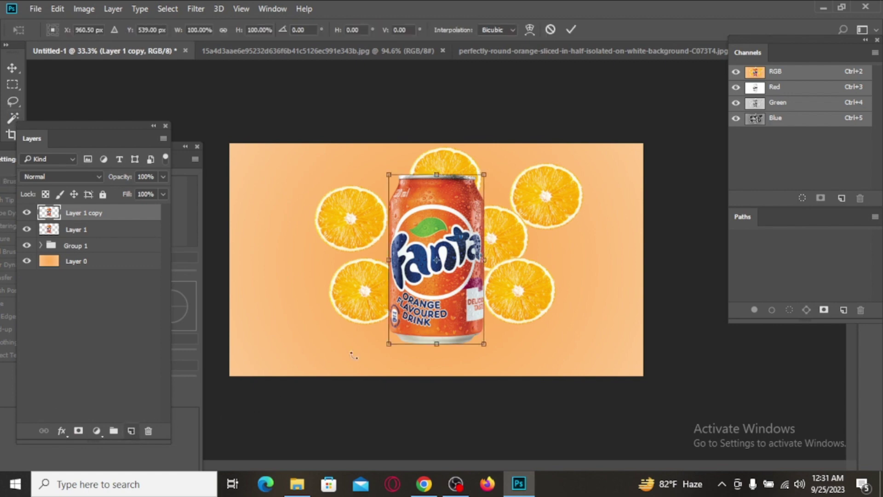
{"action": "left_click_drag", "start_coordinate": [436, 176], "coordinate": [435, 462]}
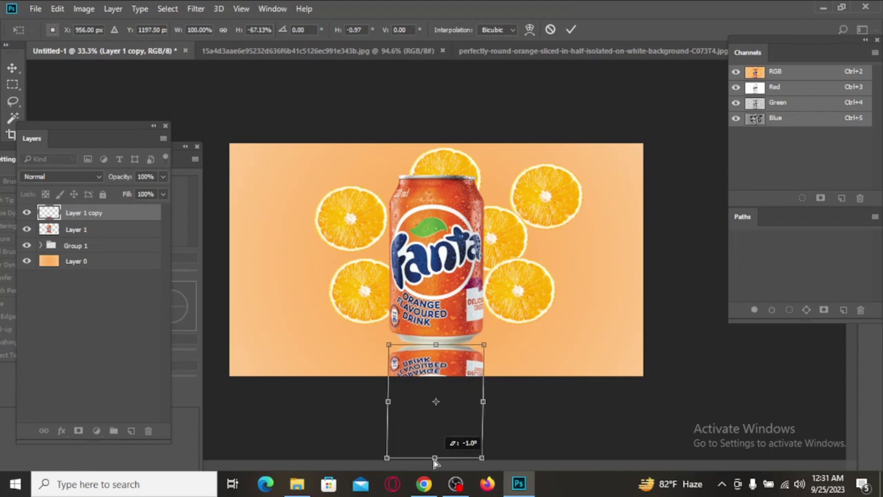
{"action": "left_click", "coordinate": [12, 118]}
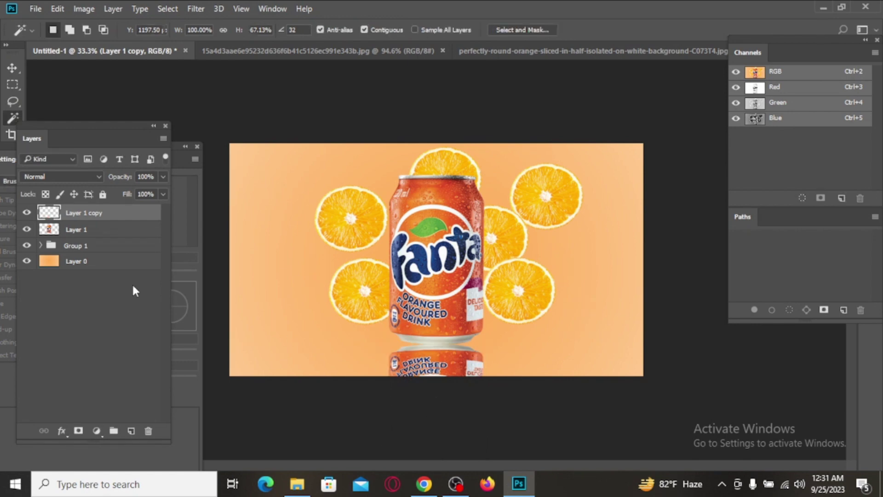
- Set the reflection layer's opacity to 30%
{"action": "left_click", "coordinate": [153, 176]}
{"action": "type", "text": "2"}
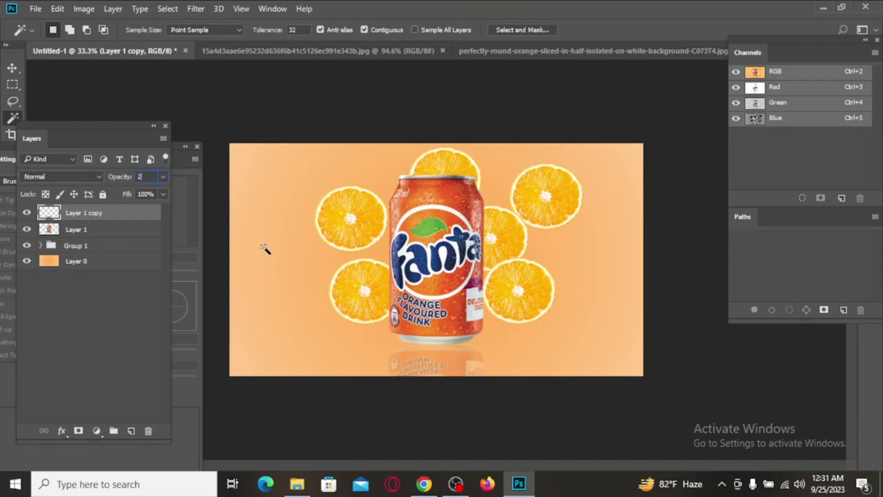
{"action": "key", "text": "BackSpace"}
{"action": "type", "text": "30"}
{"action": "left_click", "coordinate": [103, 306]}
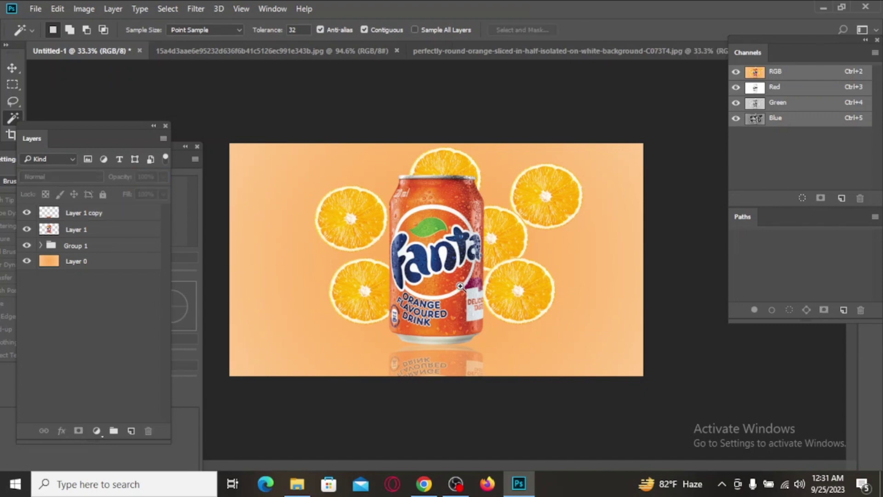
{"action": "key", "text": "ctrl+plus"}
- Create Layer 3 and place it below Group 1, just above gradient Layer 0
{"action": "left_click", "coordinate": [85, 246]}
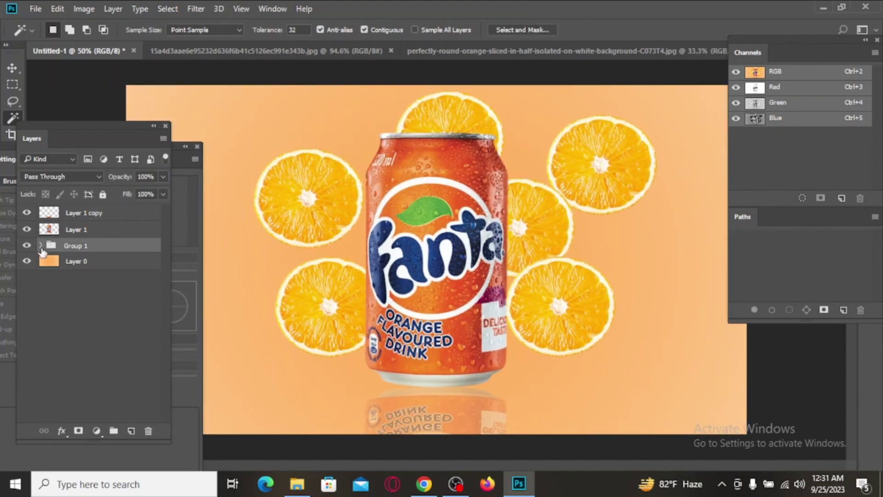
{"action": "left_click", "coordinate": [40, 246]}
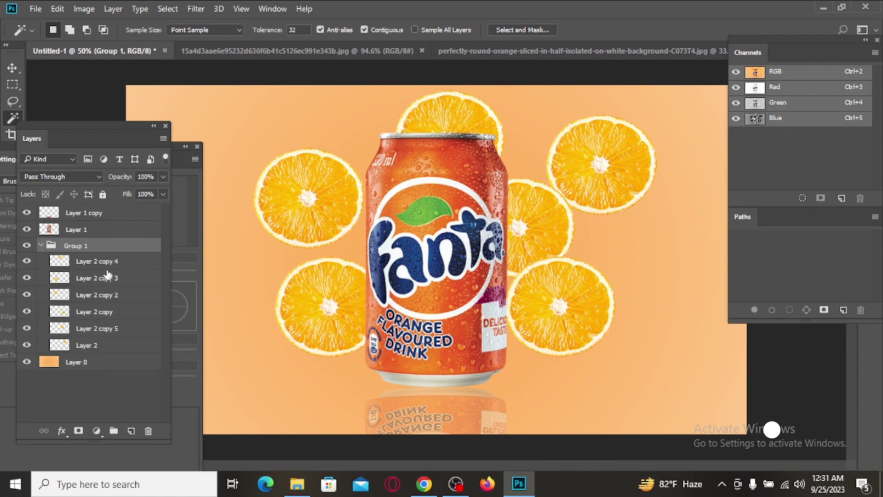
{"action": "left_click", "coordinate": [40, 247]}
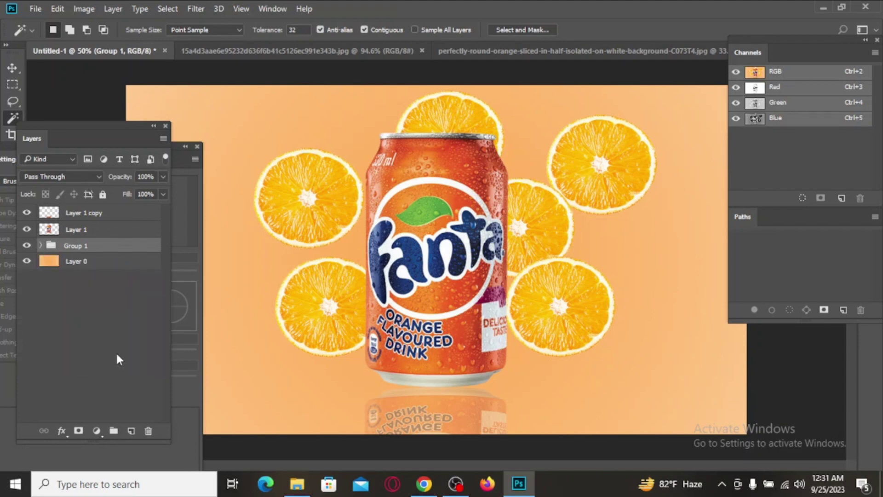
{"action": "left_click", "coordinate": [131, 431]}
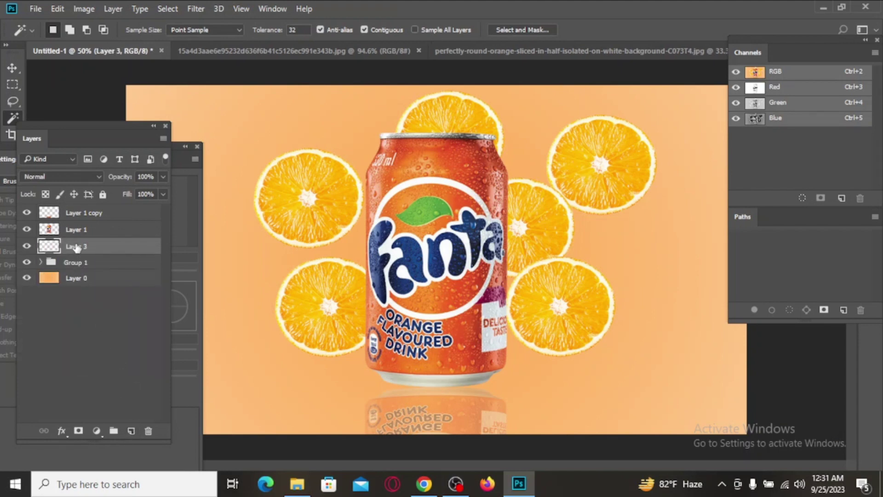
{"action": "mouse_move", "coordinate": [77, 248]}
{"action": "left_mouse_down"}
{"action": "mouse_move", "coordinate": [71, 274]}
{"action": "mouse_move", "coordinate": [82, 293]}
{"action": "left_mouse_up"}
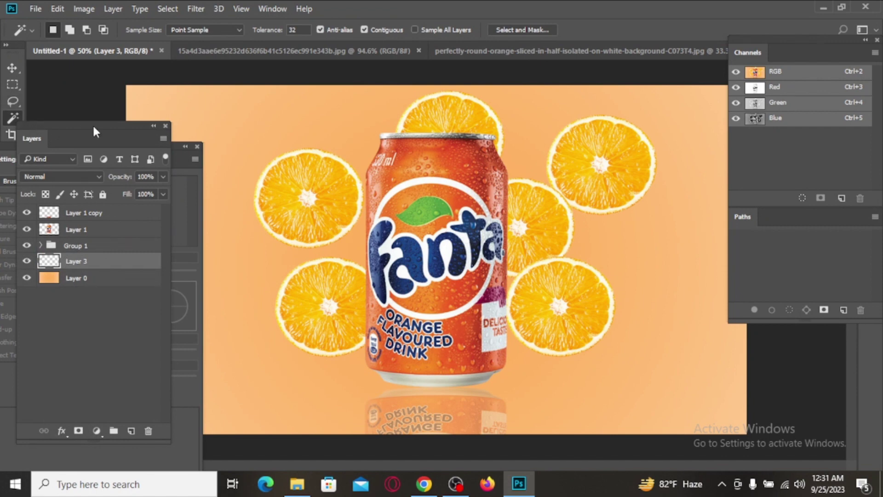
{"action": "mouse_move", "coordinate": [93, 132]}
{"action": "left_mouse_down"}
{"action": "mouse_move", "coordinate": [106, 187]}
{"action": "mouse_move", "coordinate": [806, 54]}
{"action": "left_mouse_up"}
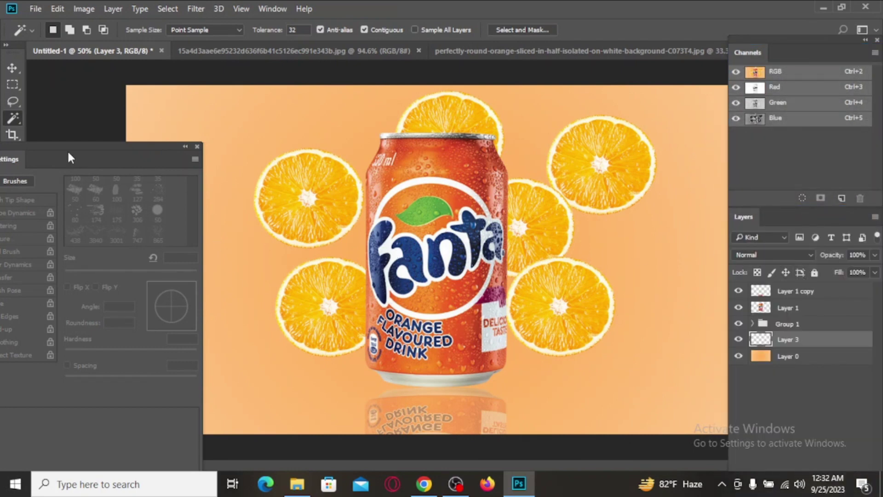
{"action": "left_click_drag", "start_coordinate": [69, 158], "coordinate": [53, 124]}
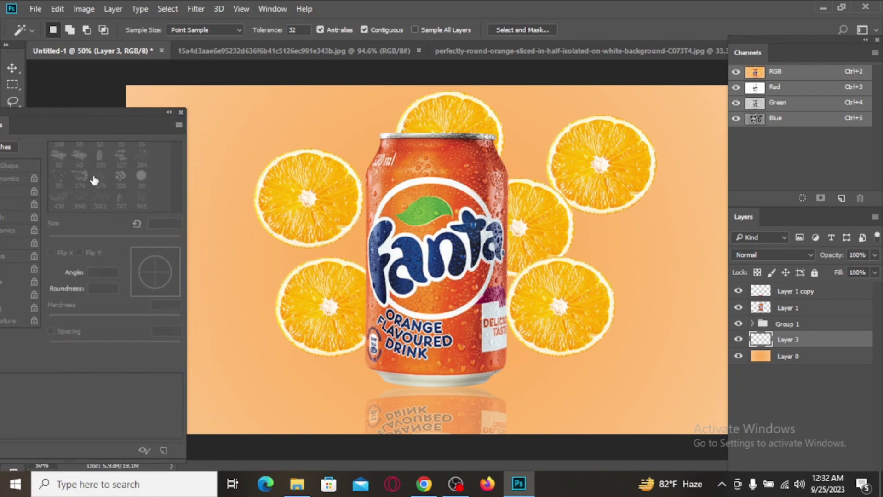
- Switch to the Brush tool and start choosing an orange foreground colour
{"action": "key", "text": "b"}
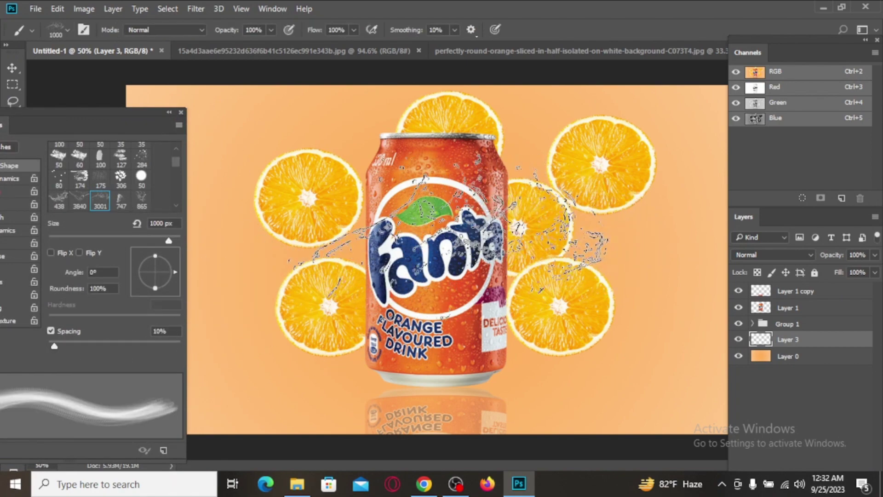
{"action": "left_click_drag", "start_coordinate": [51, 110], "coordinate": [182, 67]}
{"action": "left_click", "coordinate": [11, 436]}
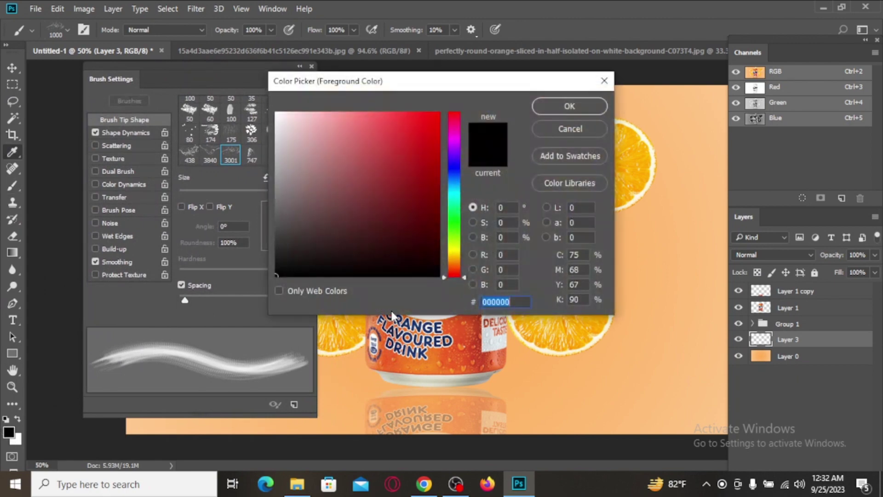
{"action": "left_click", "coordinate": [454, 253]}
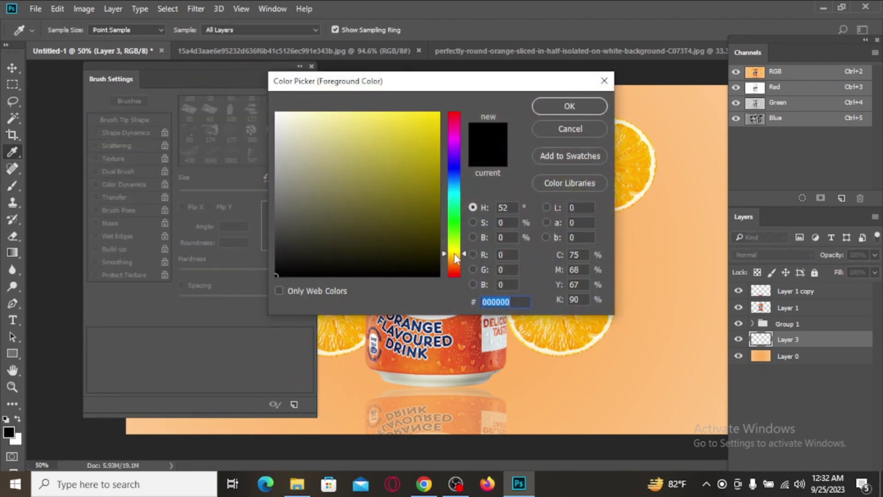
{"action": "left_click_drag", "start_coordinate": [453, 253], "coordinate": [457, 268]}
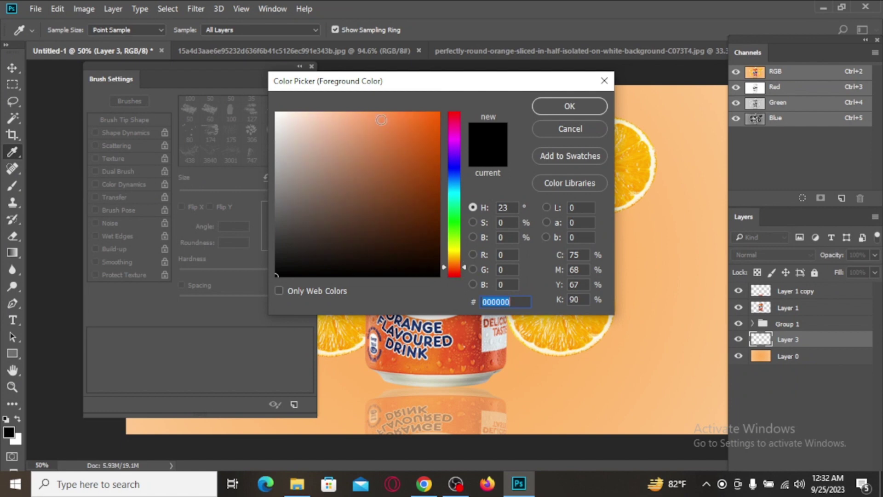
{"action": "left_click_drag", "start_coordinate": [383, 120], "coordinate": [383, 90]}
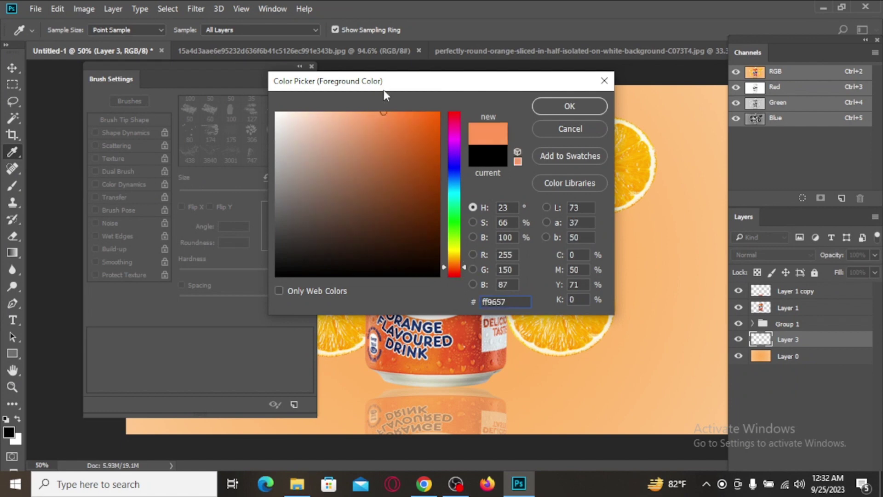
{"action": "left_click", "coordinate": [454, 249]}
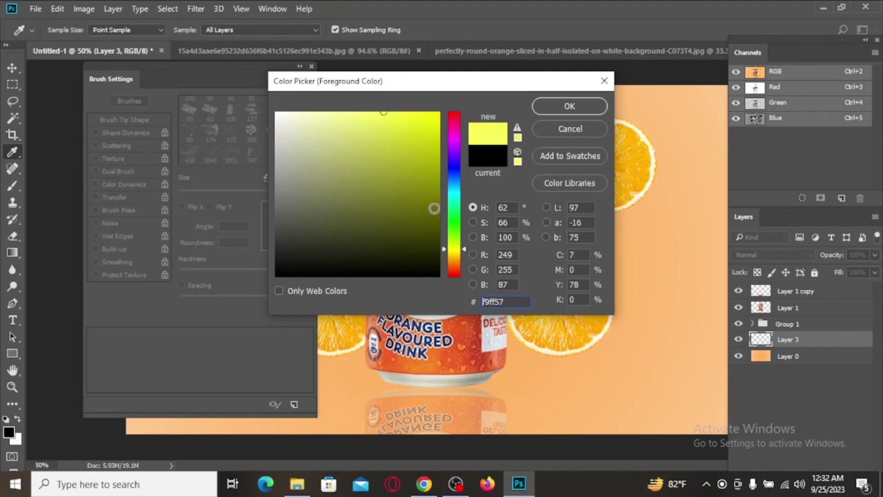
- Settle on a light orange (ffb243) as the foreground colour
{"action": "left_click", "coordinate": [400, 117]}
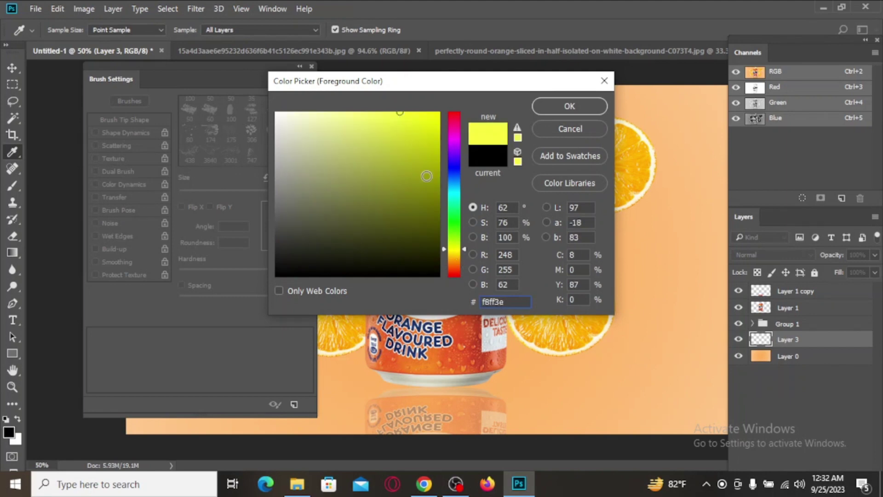
{"action": "left_click", "coordinate": [454, 254]}
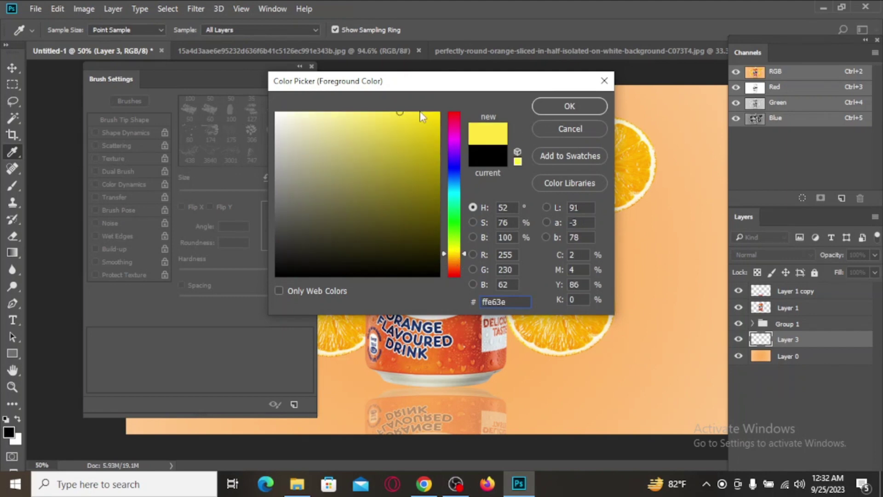
{"action": "left_click_drag", "start_coordinate": [420, 115], "coordinate": [418, 107]}
{"action": "left_click", "coordinate": [454, 256]}
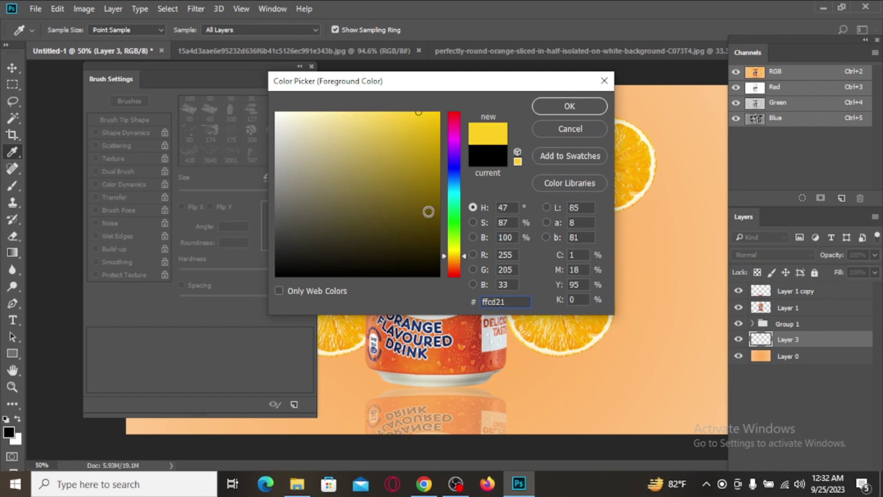
{"action": "left_click", "coordinate": [454, 261]}
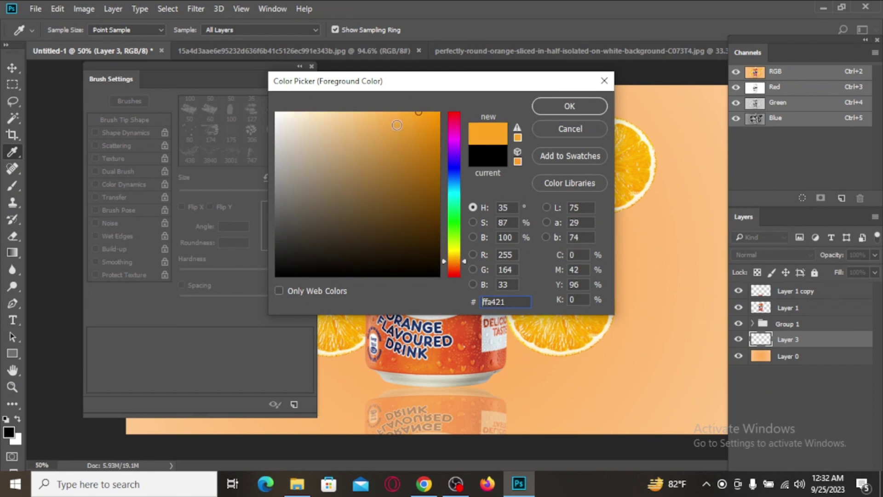
{"action": "left_click", "coordinate": [396, 113]}
{"action": "key", "text": "b"}
{"action": "key", "text": "Return"}
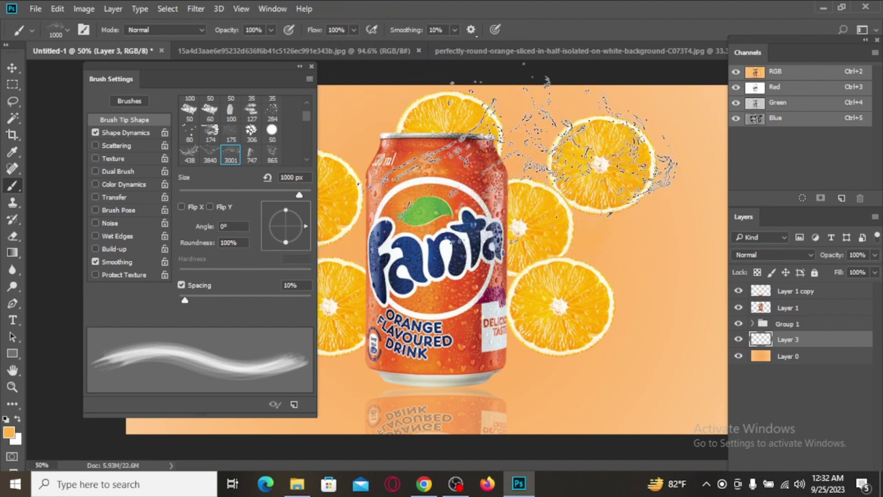
- Stamp a light orange splash near the can's top right with the 1000 px splash brush
{"action": "left_click", "coordinate": [501, 173]}
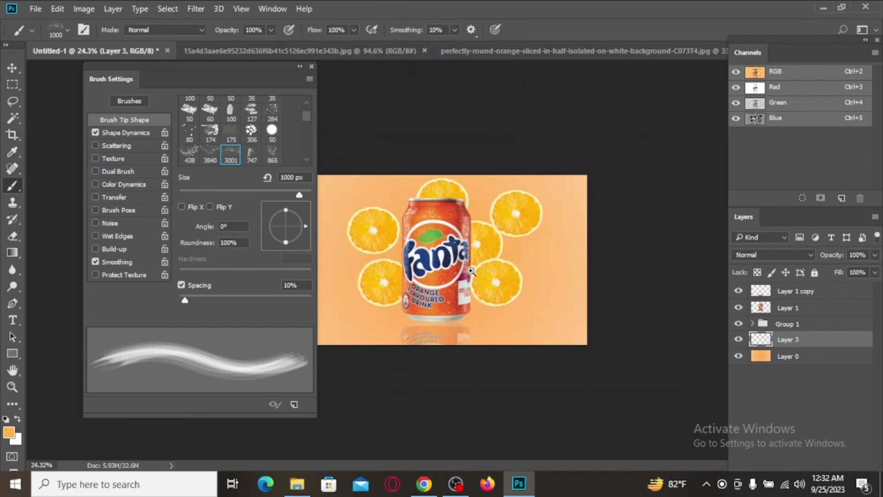
{"action": "left_click_drag", "start_coordinate": [552, 294], "coordinate": [529, 273]}
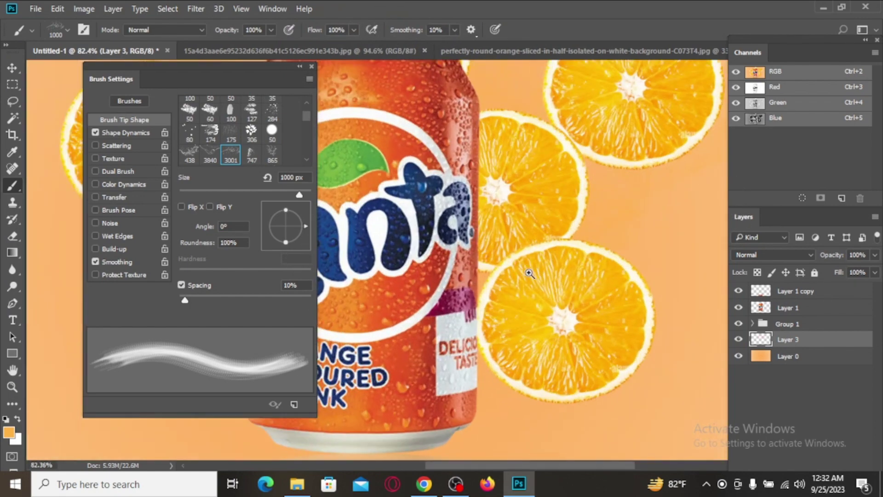
{"action": "left_click_drag", "start_coordinate": [232, 72], "coordinate": [1, 76]}
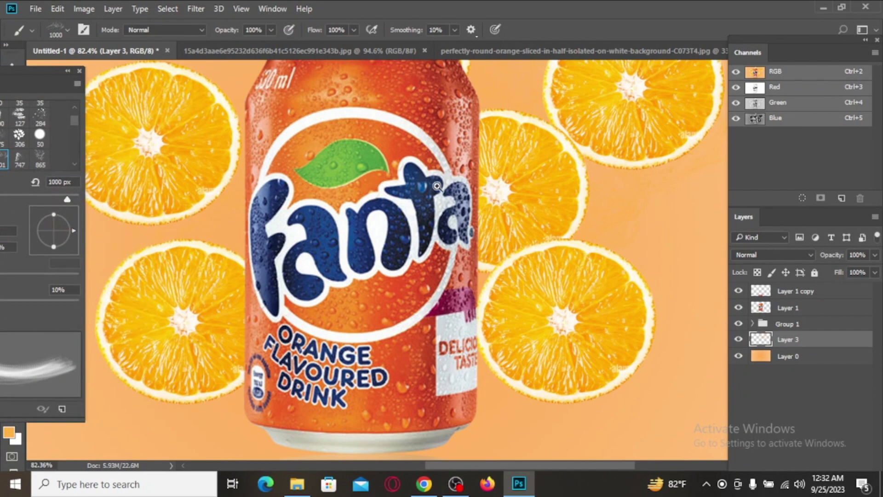
{"action": "scroll", "coordinate": [517, 218], "scroll_direction": "down", "scroll_amount": 3, "text": "alt"}
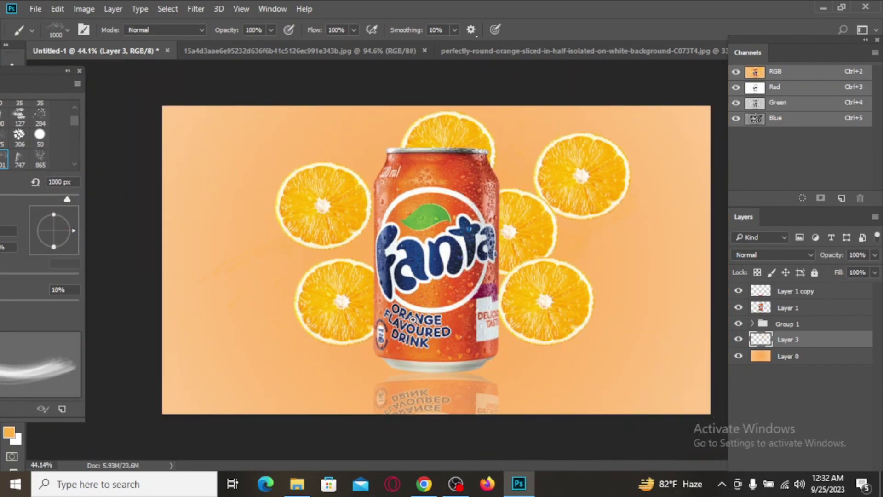
{"action": "scroll", "coordinate": [370, 301], "scroll_direction": "up", "scroll_amount": 3, "text": "alt"}
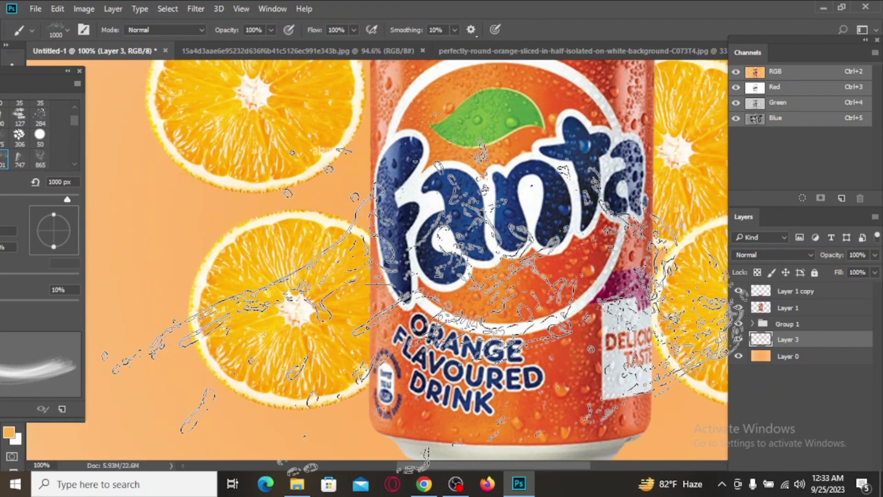
{"action": "scroll", "coordinate": [428, 299], "scroll_direction": "down", "scroll_amount": 3, "text": "alt"}
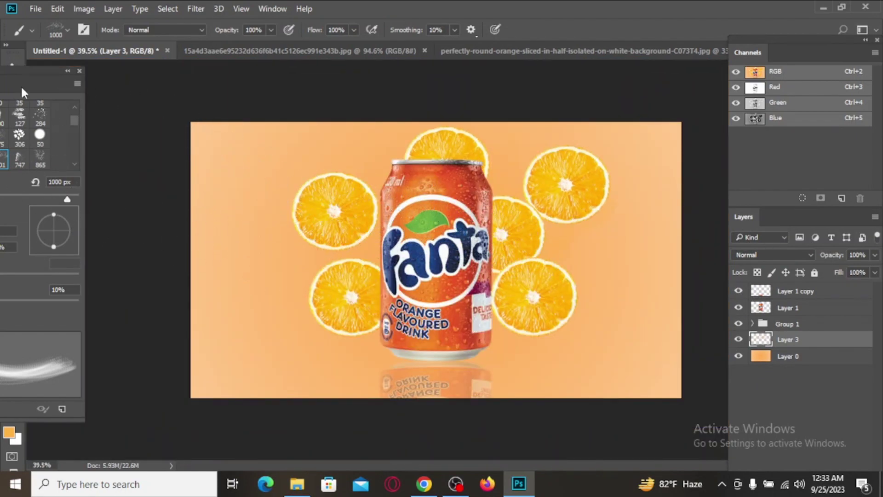
{"action": "left_click_drag", "start_coordinate": [57, 67], "coordinate": [225, 56]}
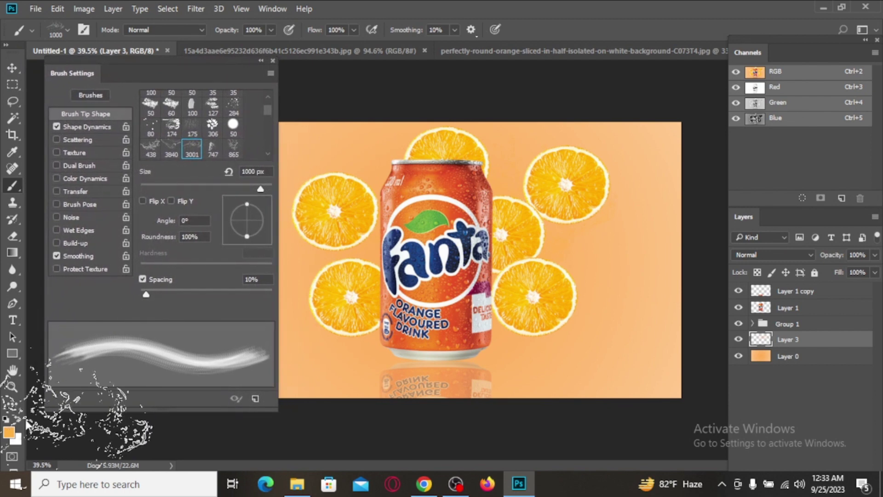
- Pick pale yellow fff17d as the foreground colour in the Color Picker
{"action": "left_click", "coordinate": [9, 432]}
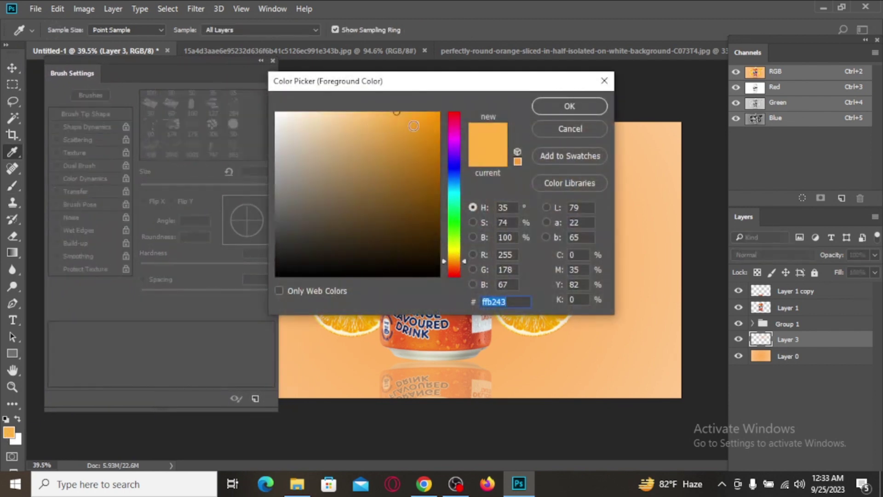
{"action": "left_click", "coordinate": [453, 250]}
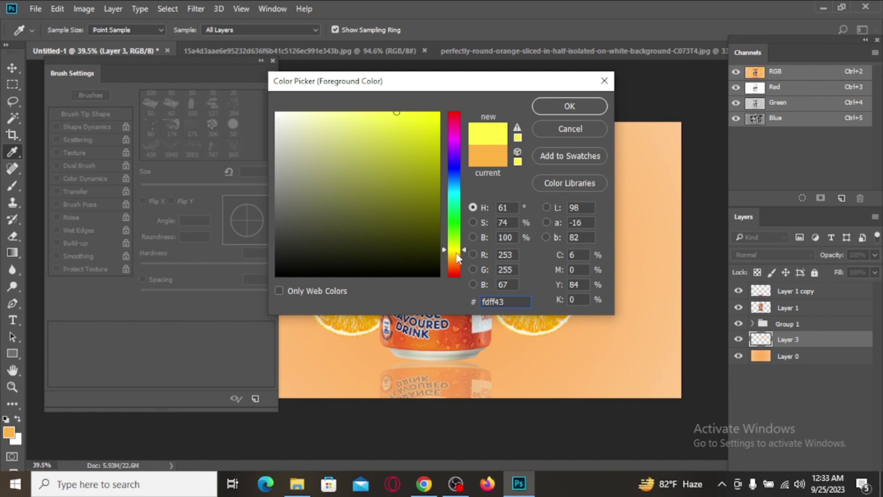
{"action": "left_click_drag", "start_coordinate": [457, 253], "coordinate": [457, 254]}
{"action": "left_click", "coordinate": [360, 115]}
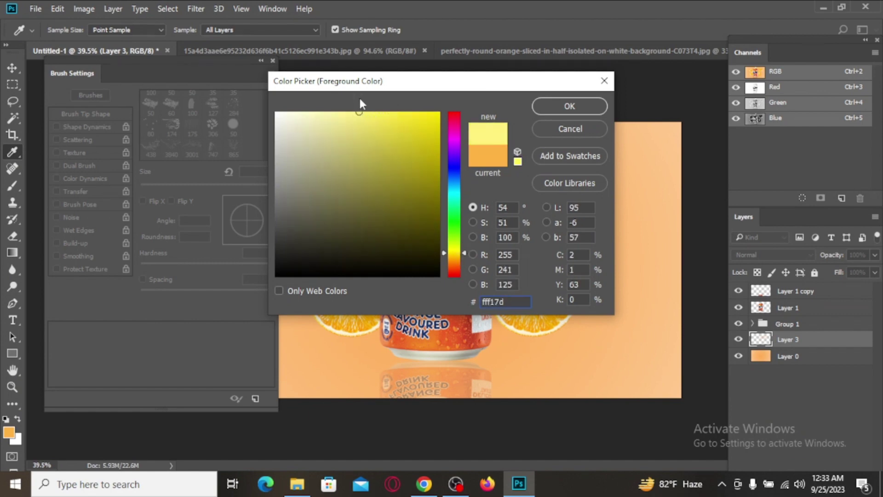
{"action": "key", "text": "Return"}
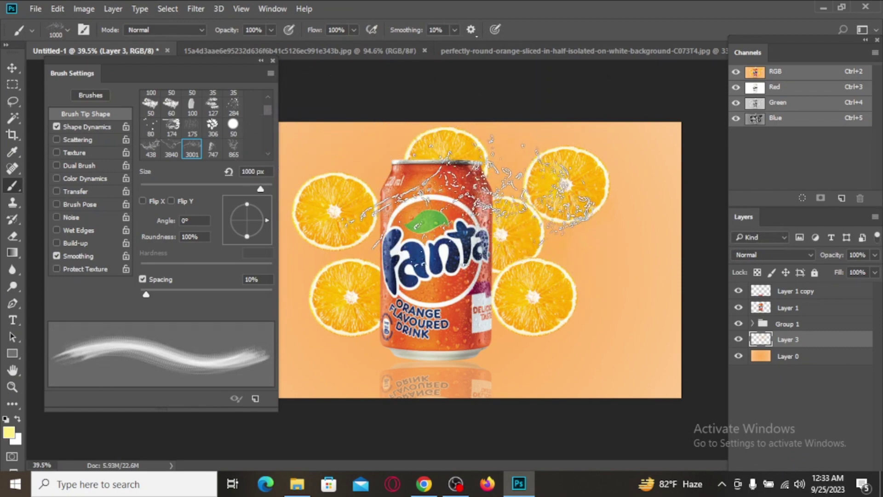
- Stamp yellow splashes at the can's top right, its left, and the right slices (865 px tip)
{"action": "left_click", "coordinate": [478, 189]}
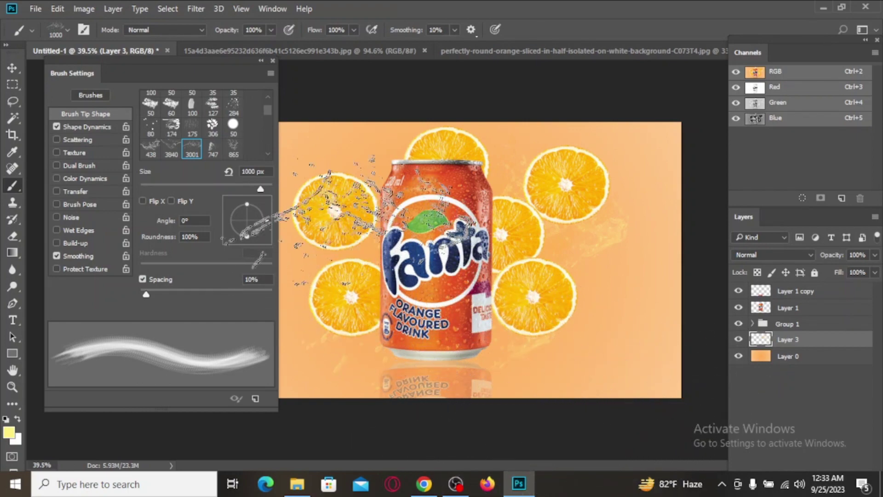
{"action": "left_click", "coordinate": [331, 212]}
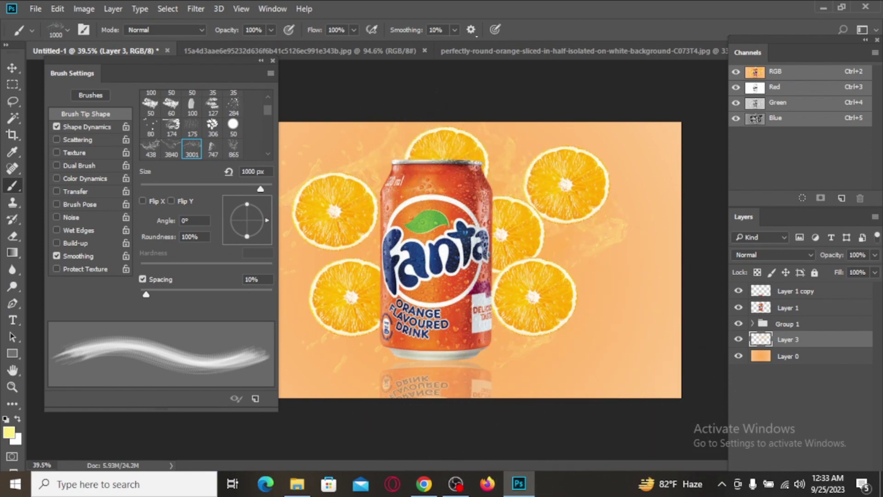
{"action": "left_click", "coordinate": [586, 313], "text": "ctrl"}
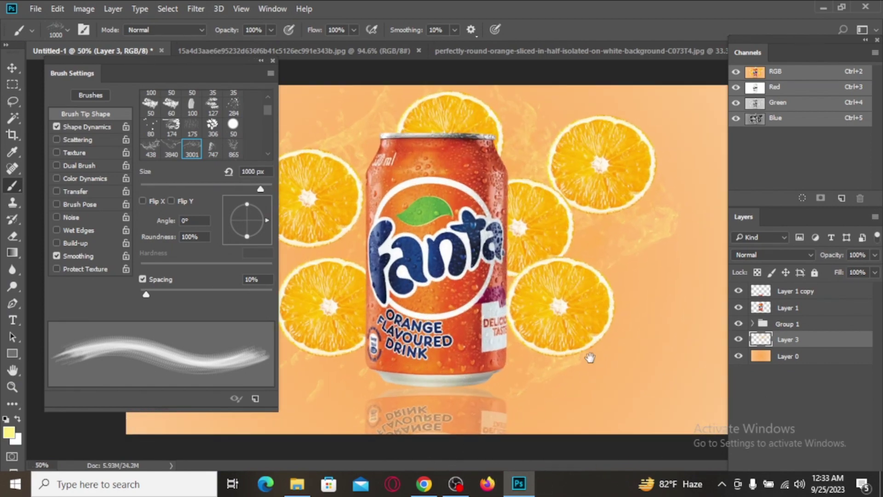
{"action": "left_click", "coordinate": [233, 150]}
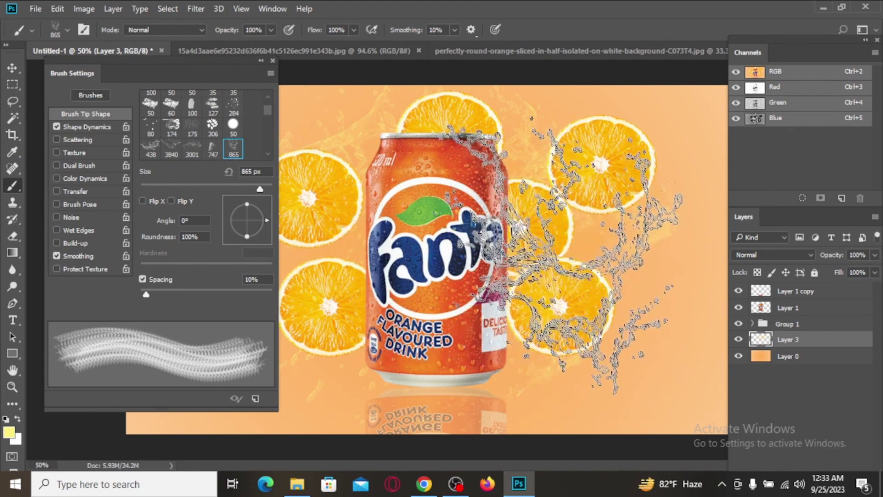
{"action": "left_click", "coordinate": [564, 271]}
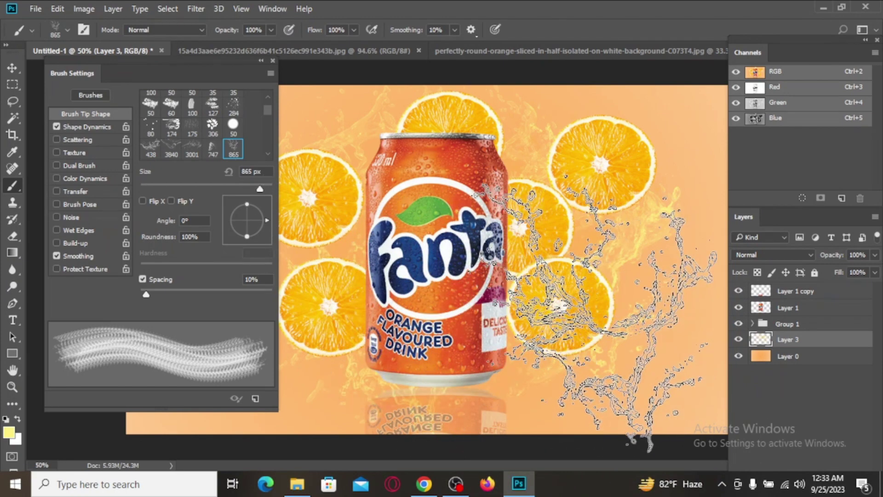
- Dock the brush panel on the right and try the 100, 306 and 60 px tips
{"action": "key", "text": "ctrl+minus"}
{"action": "key", "text": "ctrl+minus"}
{"action": "key", "text": "ctrl+minus"}
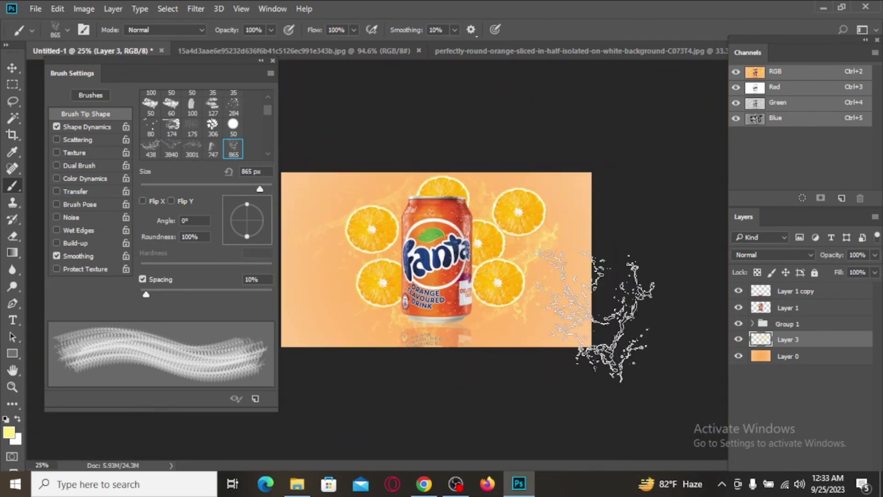
{"action": "mouse_move", "coordinate": [64, 74]}
{"action": "left_mouse_down"}
{"action": "mouse_move", "coordinate": [484, 108]}
{"action": "mouse_move", "coordinate": [741, 46]}
{"action": "mouse_move", "coordinate": [791, 53]}
{"action": "mouse_move", "coordinate": [682, 37]}
{"action": "mouse_move", "coordinate": [699, 39]}
{"action": "left_mouse_up"}
{"action": "left_click", "coordinate": [478, 275]}
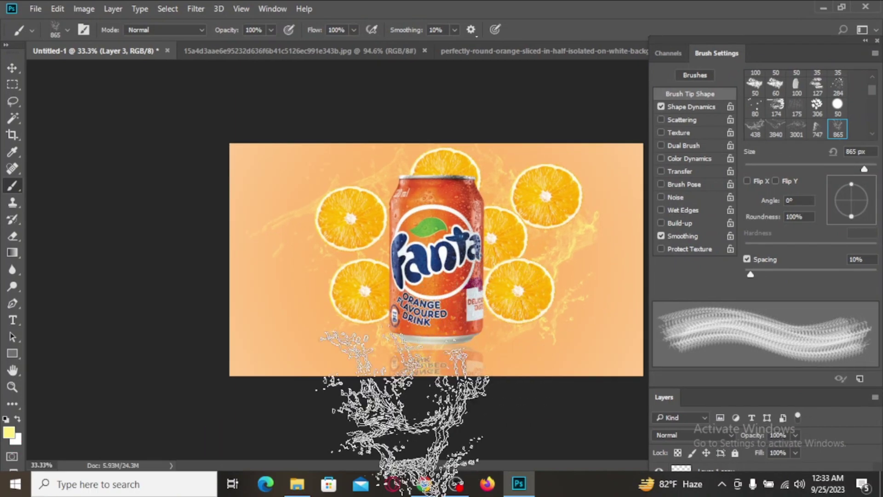
{"action": "left_click", "coordinate": [475, 436]}
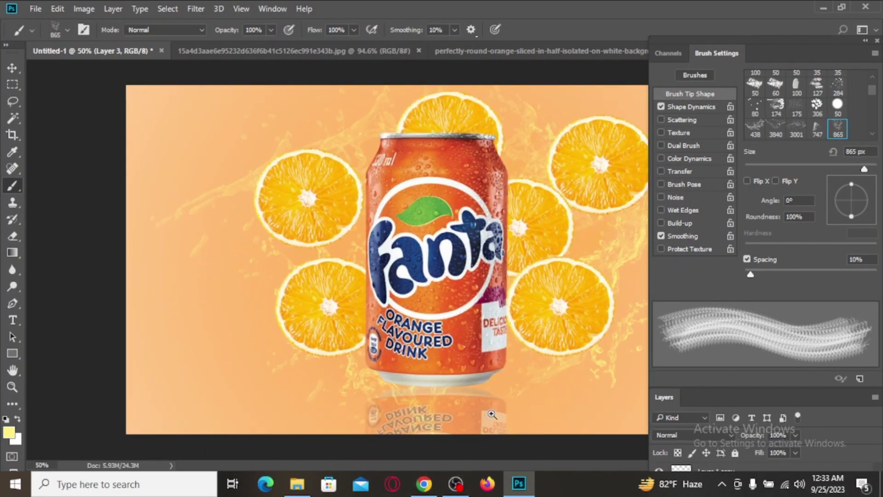
{"action": "left_click", "coordinate": [493, 414]}
{"action": "scroll", "coordinate": [409, 219], "scroll_direction": "down", "scroll_amount": 2}
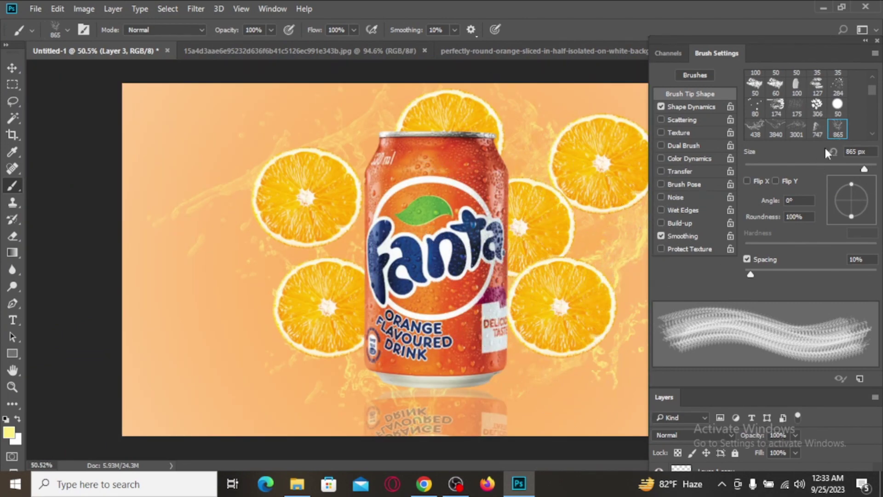
{"action": "left_click", "coordinate": [795, 84]}
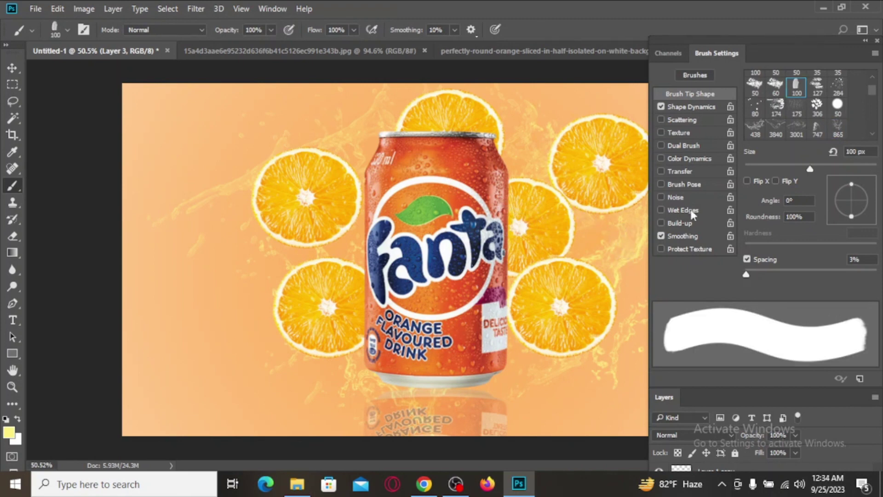
{"action": "left_click", "coordinate": [816, 108]}
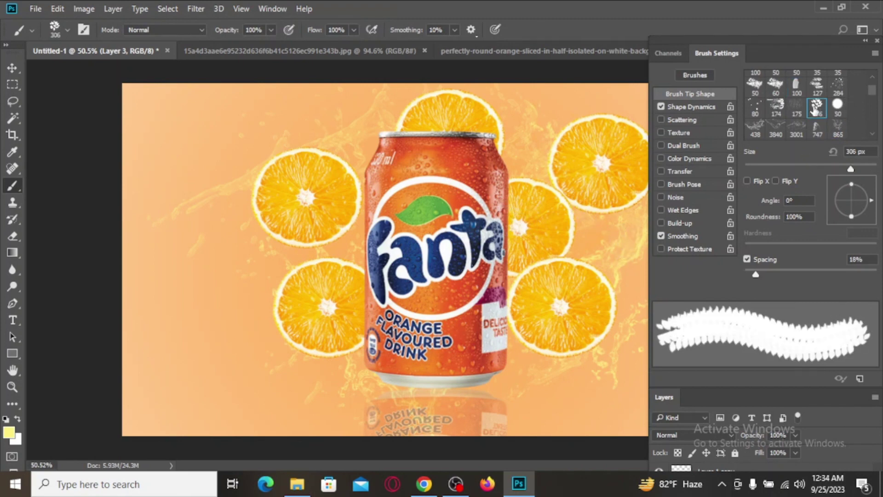
{"action": "left_click", "coordinate": [774, 86]}
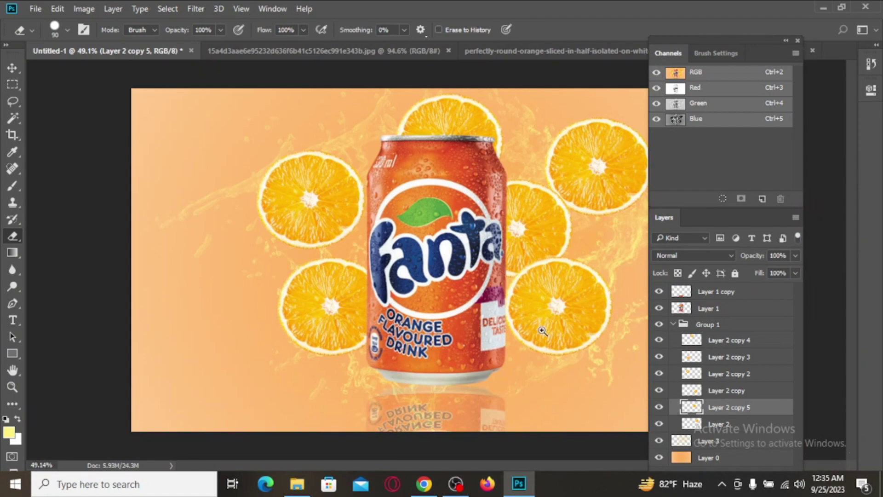
- Fit the image in the window and make Layer 2 copy 4 the active layer
{"action": "mouse_move", "coordinate": [543, 331]}
{"action": "left_mouse_down"}
{"action": "mouse_move", "coordinate": [583, 333]}
{"action": "mouse_move", "coordinate": [349, 294]}
{"action": "left_mouse_up"}
{"action": "key", "text": "ctrl+1"}
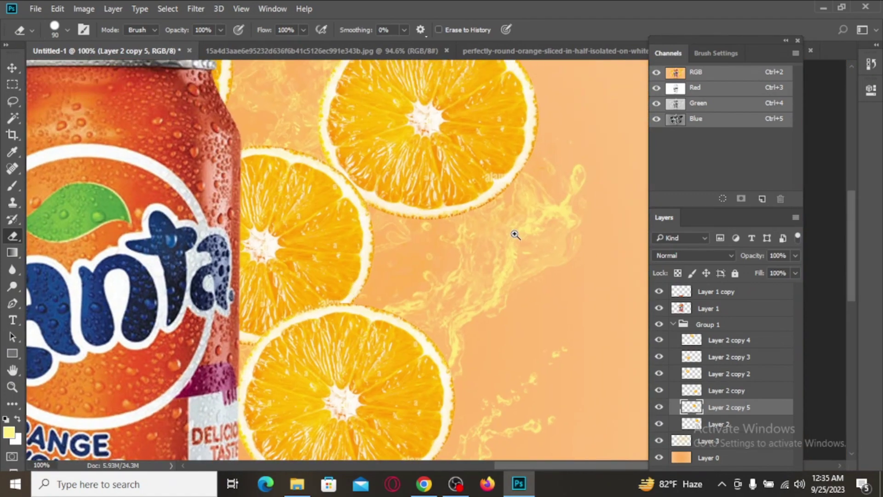
{"action": "key", "text": "ctrl+0"}
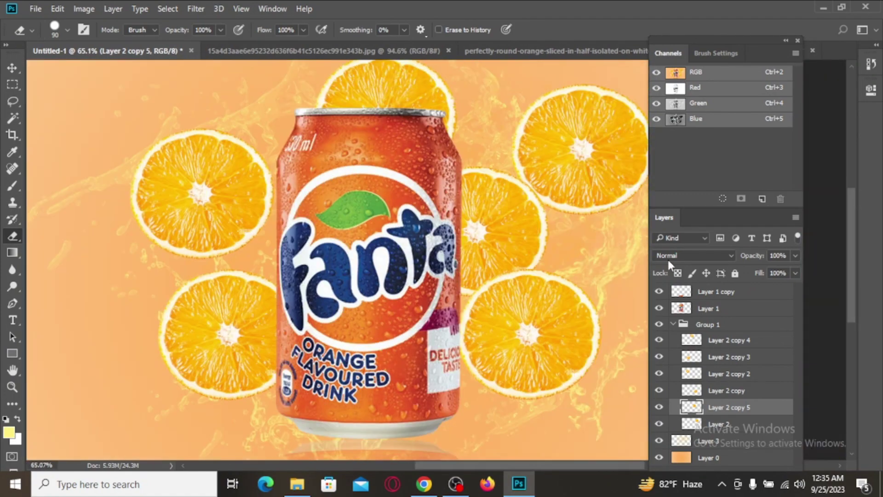
{"action": "left_click_drag", "start_coordinate": [608, 228], "coordinate": [578, 265]}
{"action": "left_click", "coordinate": [740, 340]}
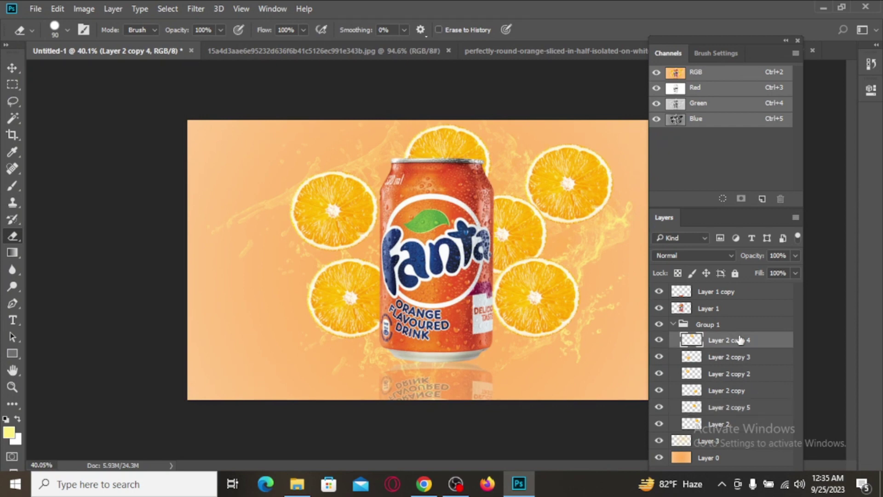
{"action": "key", "text": "ctrl+t"}
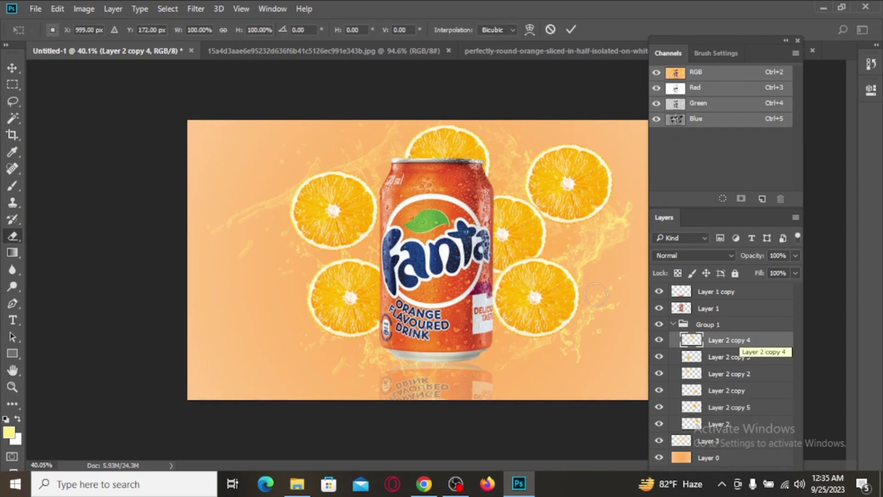
{"action": "key", "text": "Return"}
- Try the 284 px scattered and 127 px brush tips for the eraser
{"action": "left_click", "coordinate": [713, 53]}
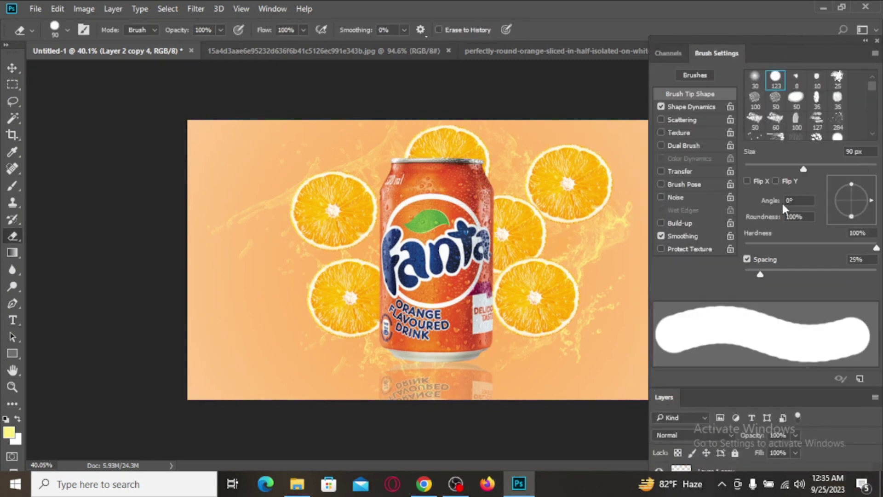
{"action": "left_click", "coordinate": [838, 122]}
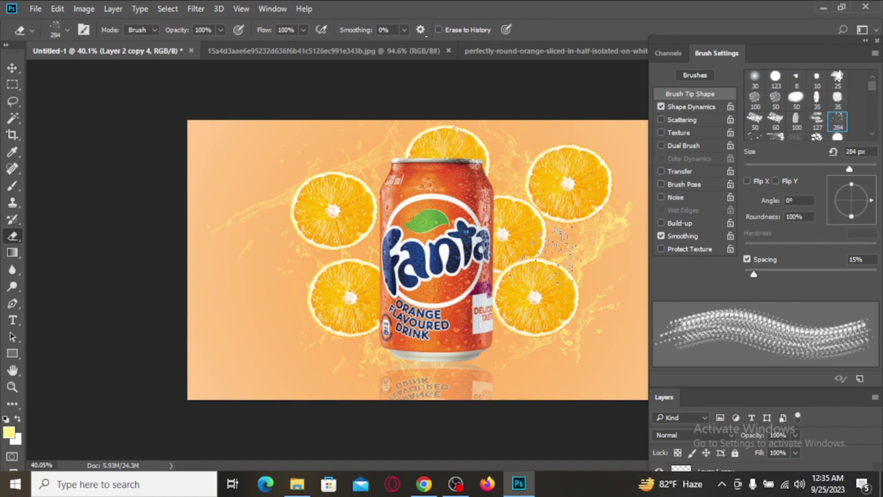
{"action": "left_click_drag", "start_coordinate": [459, 165], "coordinate": [522, 149]}
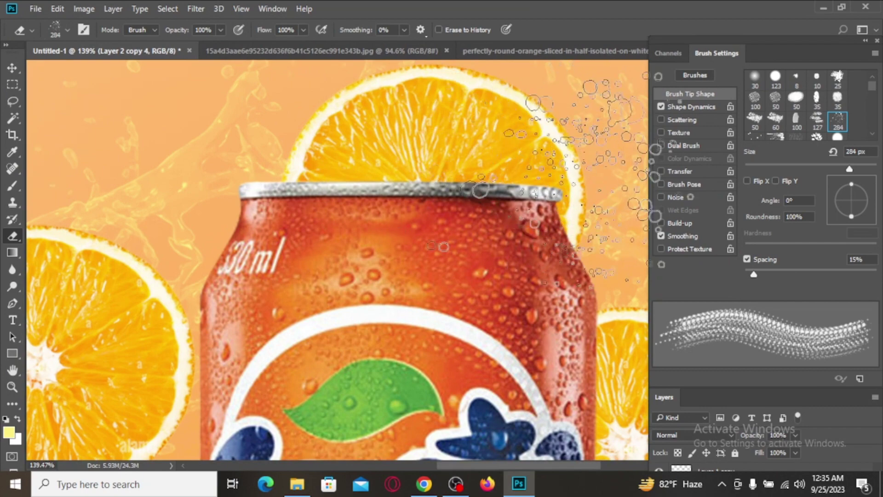
{"action": "left_click", "coordinate": [817, 121]}
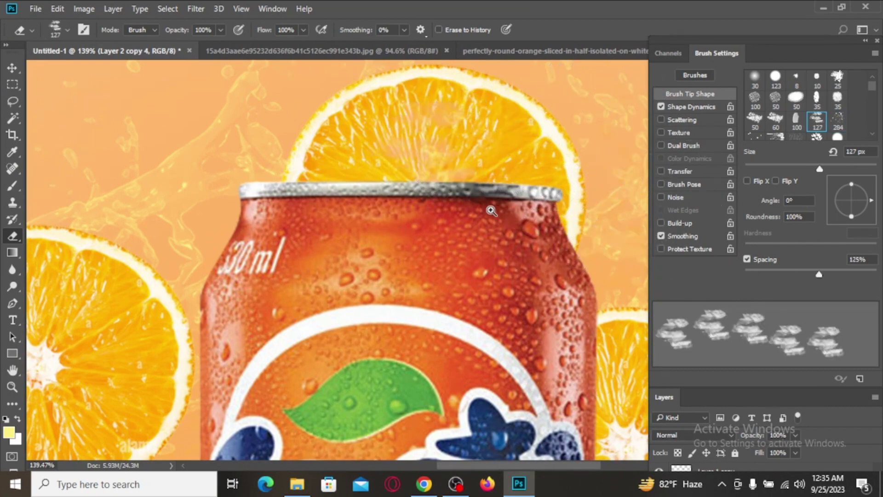
{"action": "left_click_drag", "start_coordinate": [489, 205], "coordinate": [465, 218]}
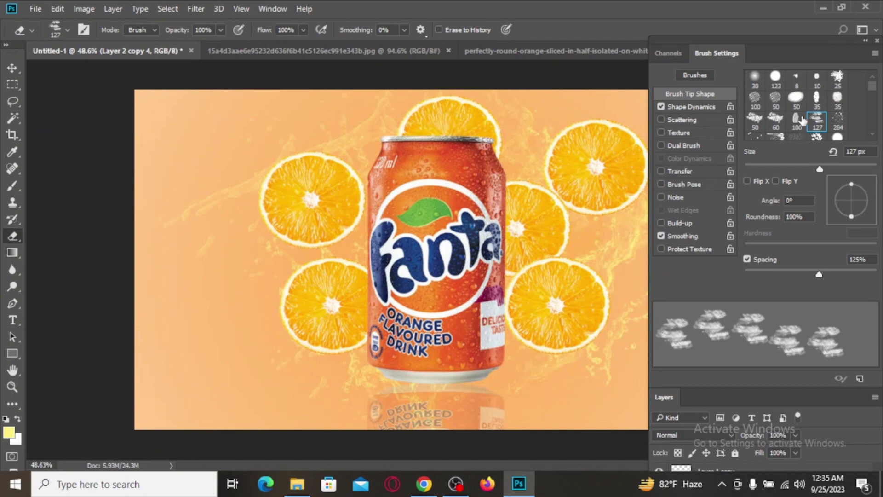
{"action": "scroll", "coordinate": [805, 121], "scroll_direction": "down", "scroll_amount": 1}
{"action": "scroll", "coordinate": [805, 121], "scroll_direction": "down", "scroll_amount": 1}
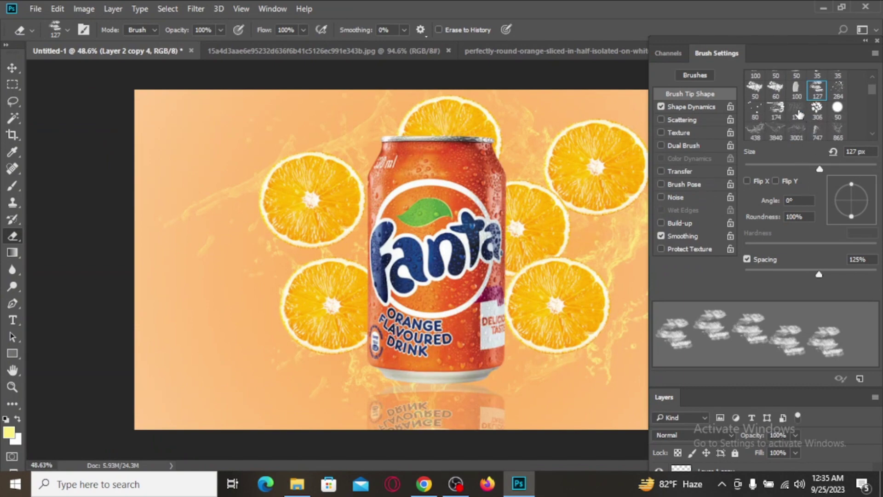
{"action": "scroll", "coordinate": [800, 115], "scroll_direction": "down", "scroll_amount": 1}
- Choose the 3001 splash tip and shrink the eraser to 600 px
{"action": "left_click", "coordinate": [795, 110]}
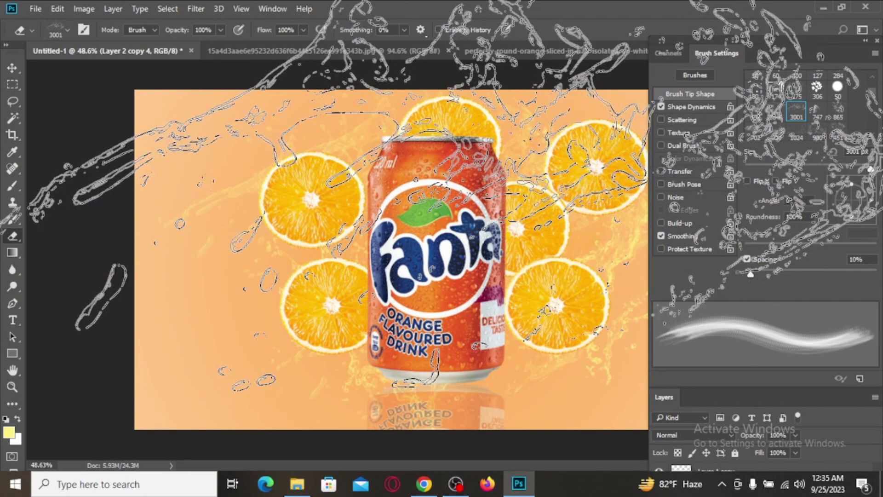
{"action": "left_click", "coordinate": [870, 169]}
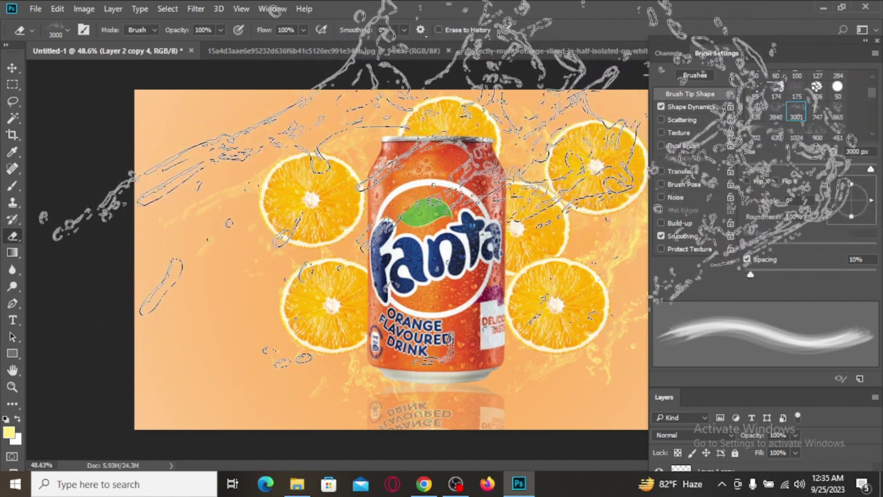
{"action": "key", "text": "bracketleft"}
{"action": "key", "text": "bracketleft"}
{"action": "key", "text": "bracketleft"}
{"action": "key", "text": "bracketleft"}
{"action": "key", "text": "bracketleft"}
{"action": "key", "text": "bracketleft"}
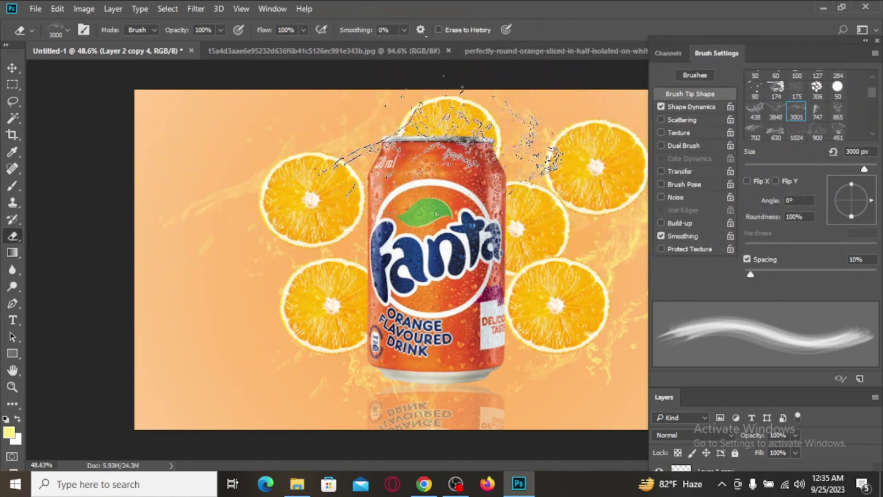
{"action": "key", "text": "bracketleft"}
{"action": "key", "text": "bracketleft"}
{"action": "key", "text": "bracketleft"}
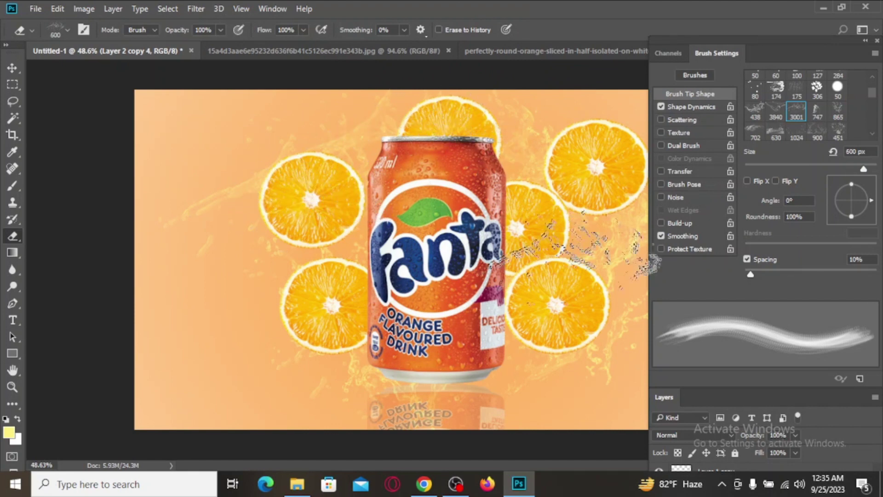
{"action": "scroll", "coordinate": [465, 156], "scroll_direction": "up", "scroll_amount": 5}
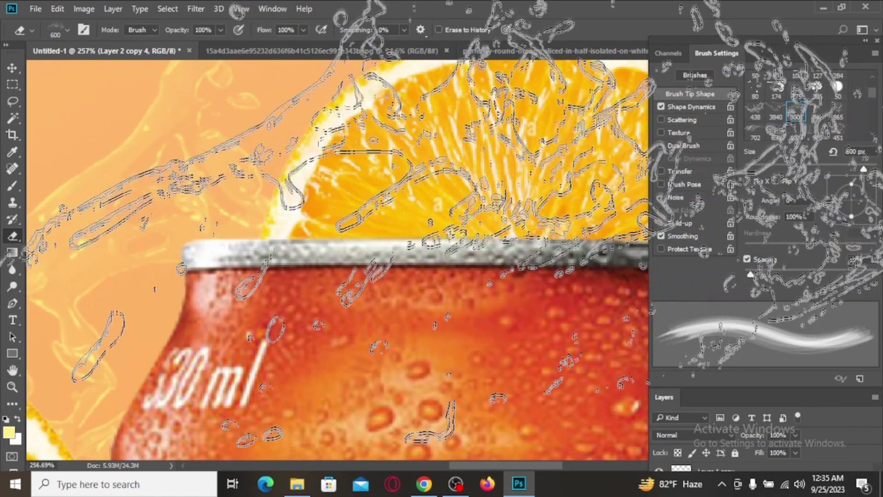
{"action": "scroll", "coordinate": [413, 285], "scroll_direction": "down", "scroll_amount": 4}
{"action": "scroll", "coordinate": [408, 292], "scroll_direction": "down", "scroll_amount": 3}
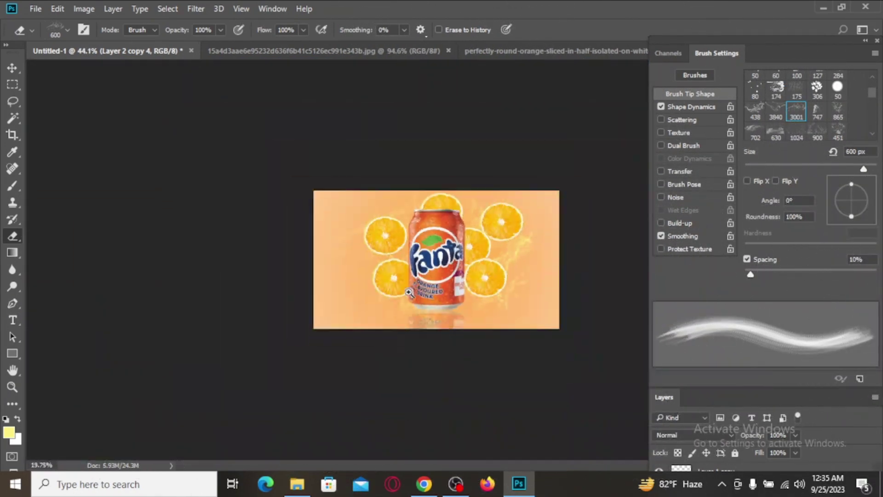
{"action": "scroll", "coordinate": [531, 314], "scroll_direction": "up", "scroll_amount": 3}
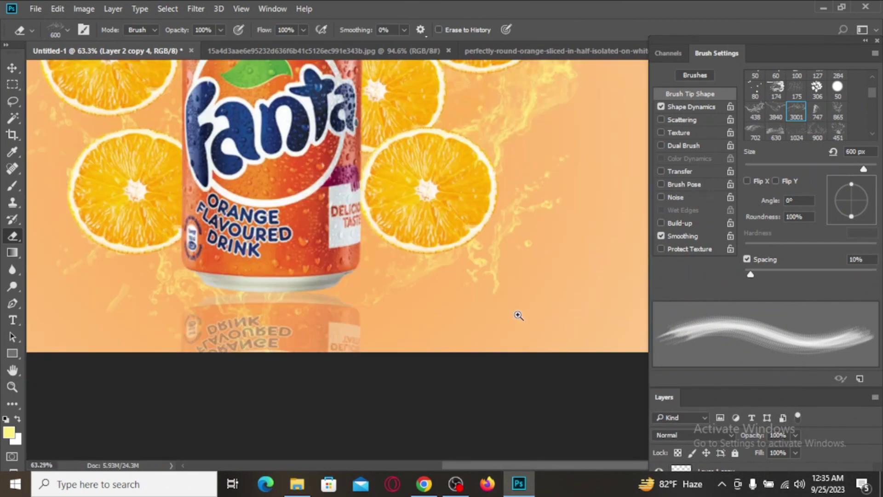
{"action": "scroll", "coordinate": [518, 315], "scroll_direction": "down", "scroll_amount": 2}
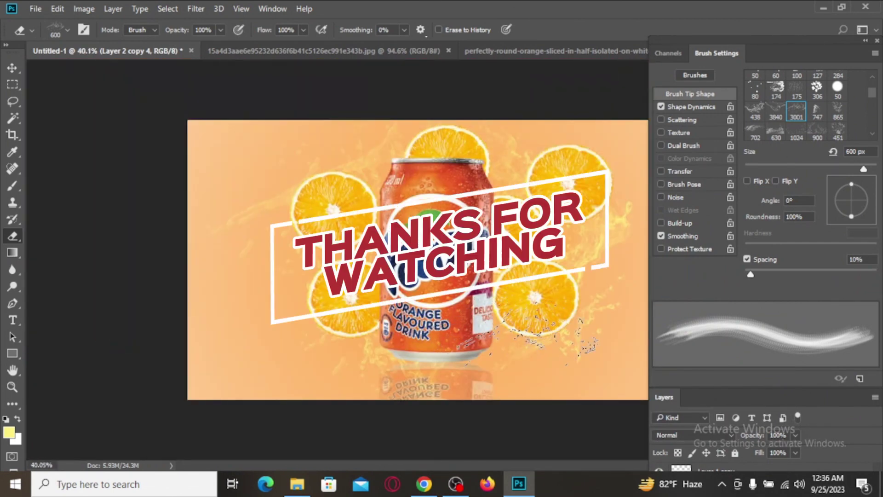
{"action": "scroll", "coordinate": [521, 370], "scroll_direction": "down", "scroll_amount": 2}
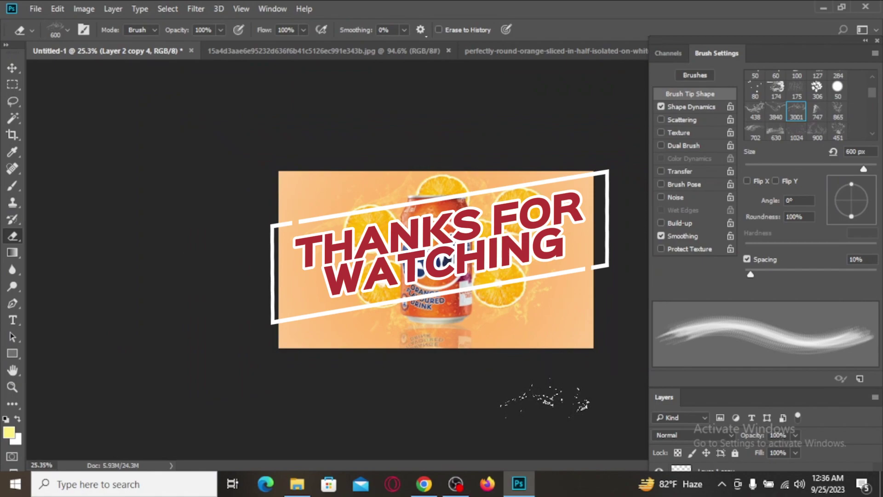